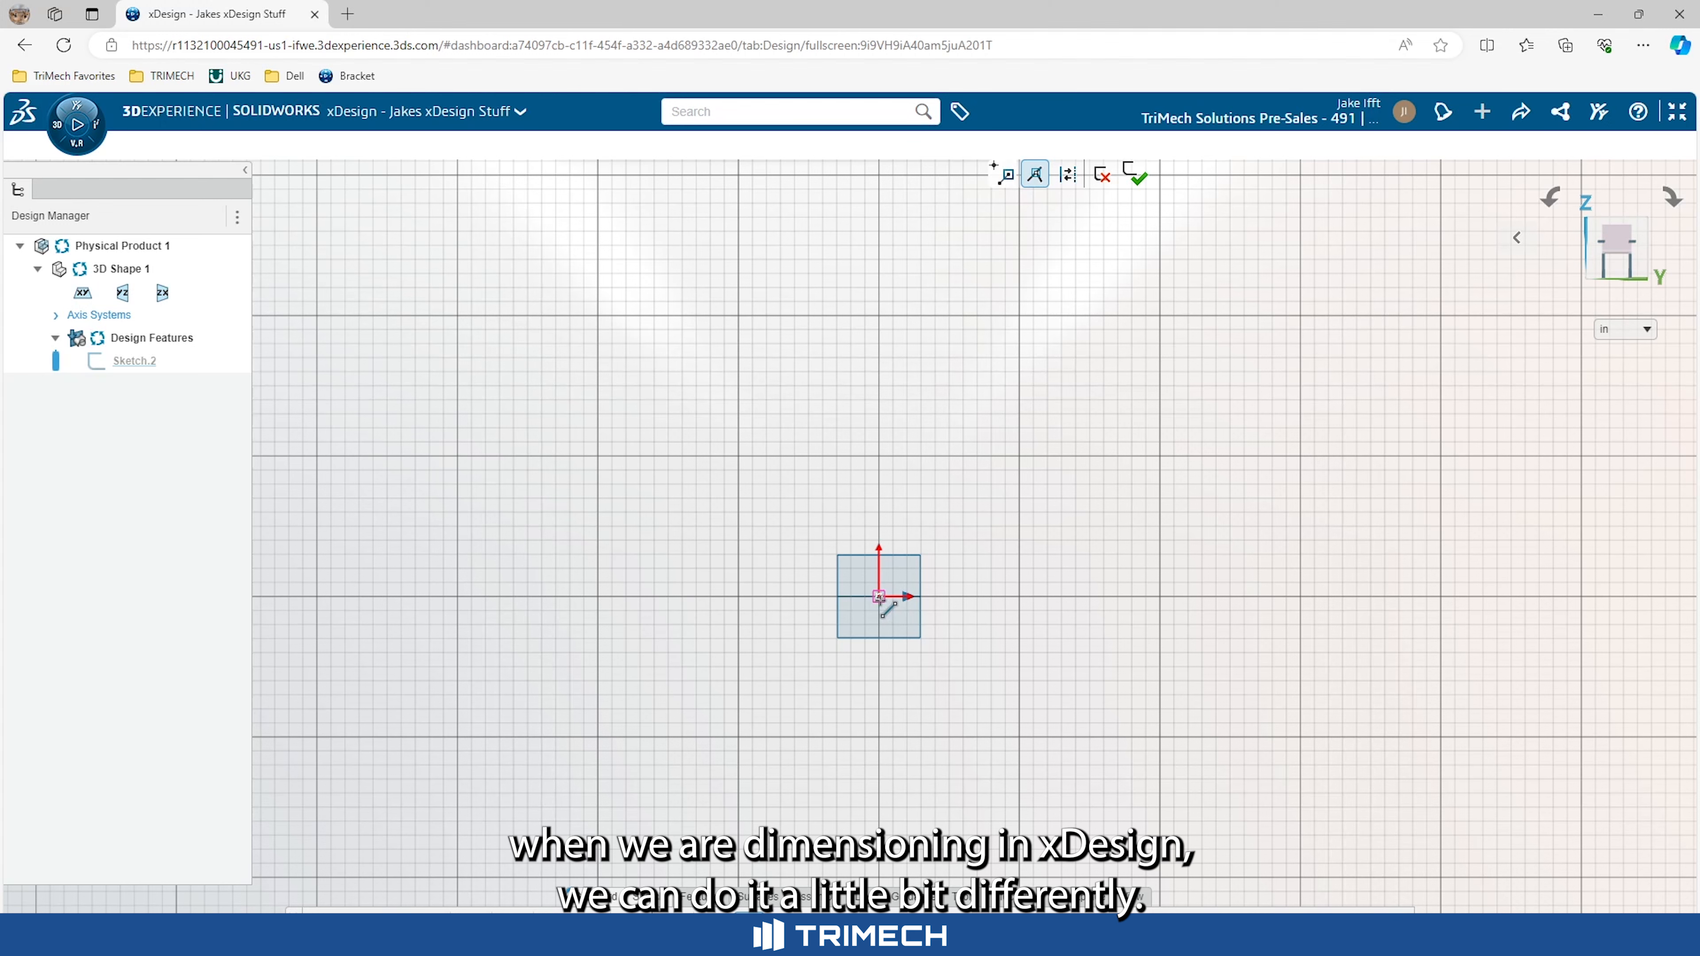
# Sketch a horizontal line from the origin toward positive Y with a length of 4 in
pyautogui.click(891, 601)
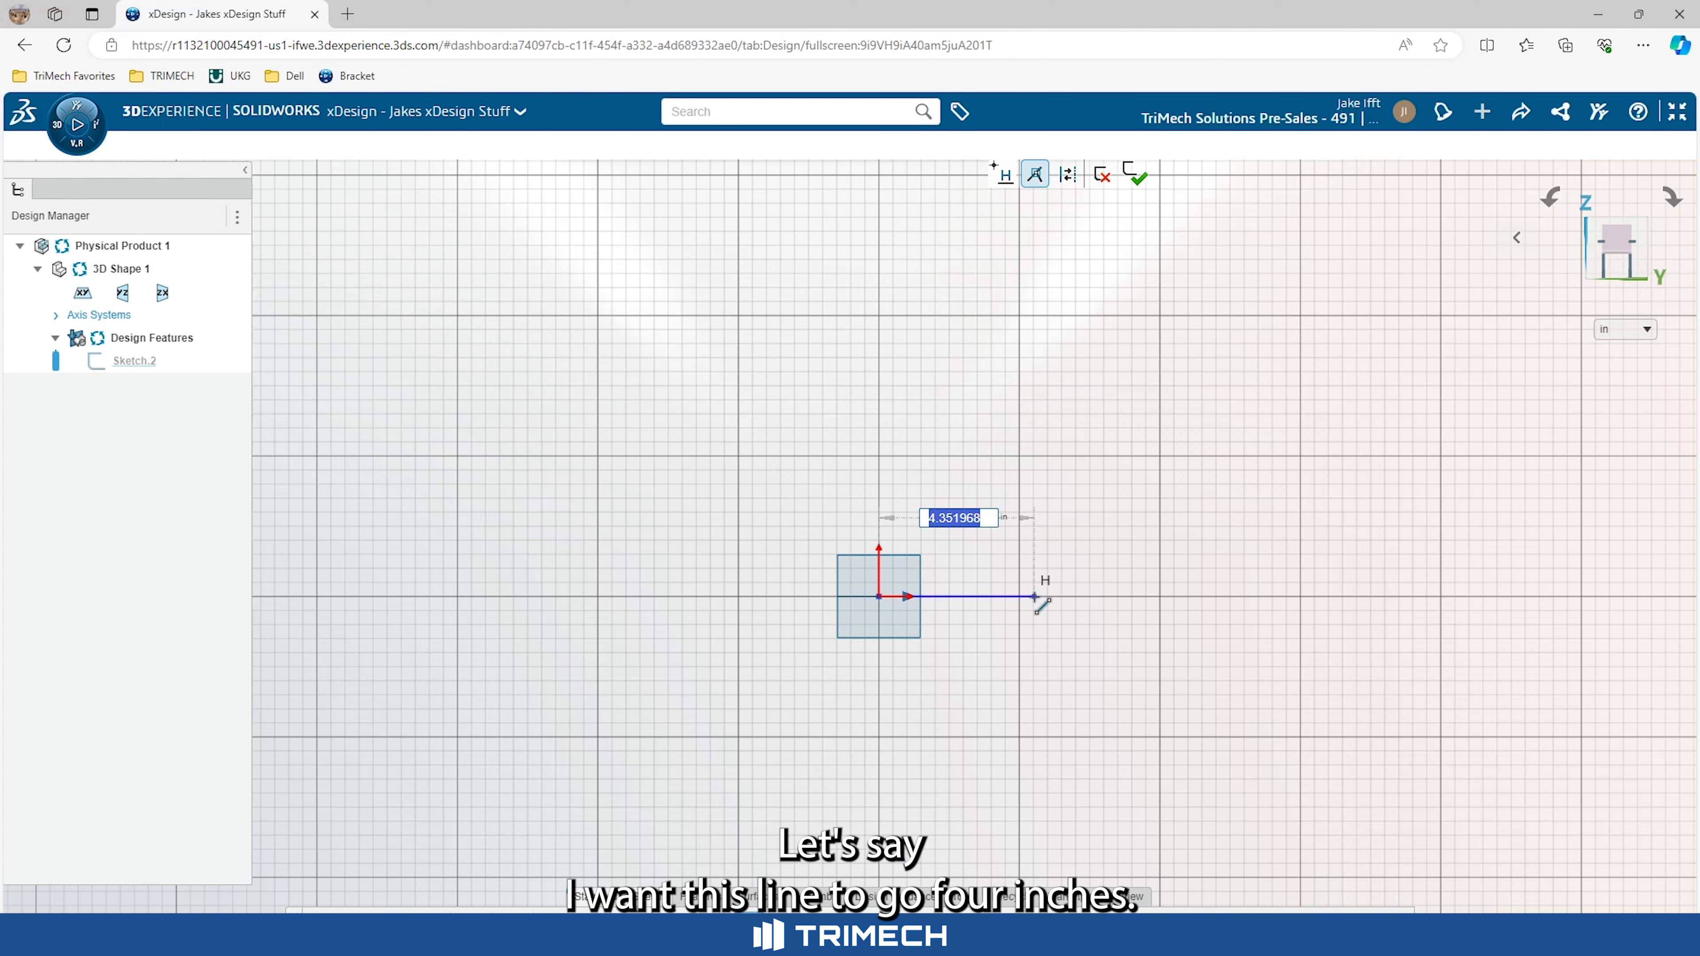
pyautogui.write('4')
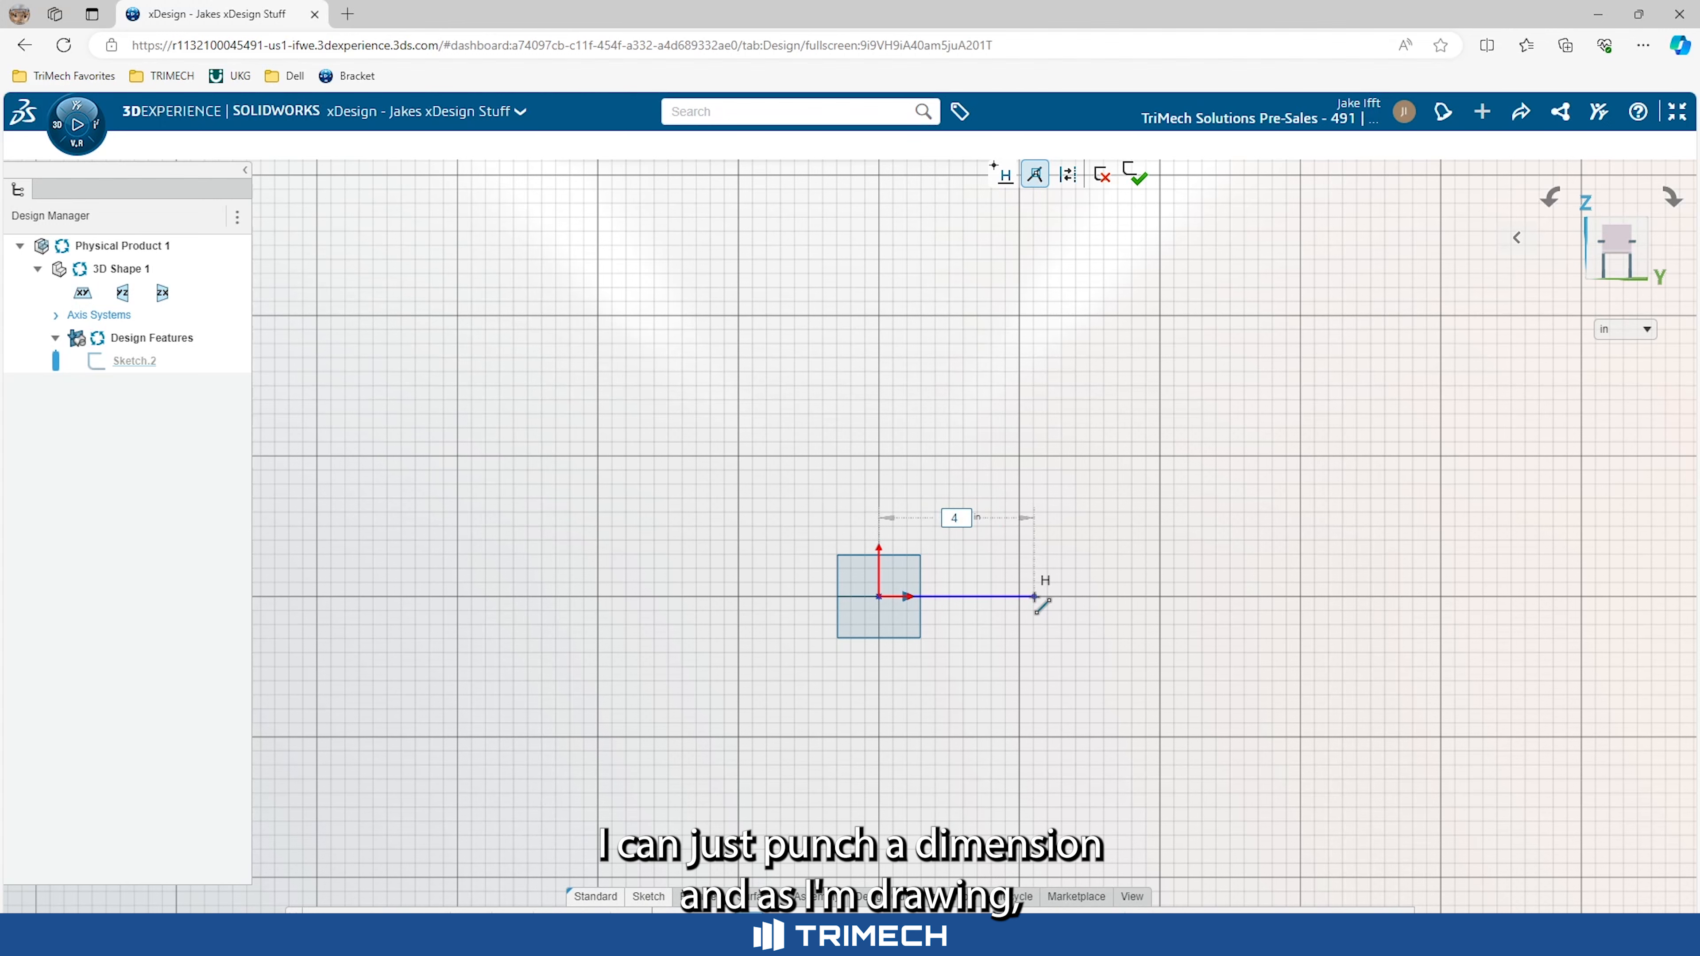
pyautogui.press('Return')
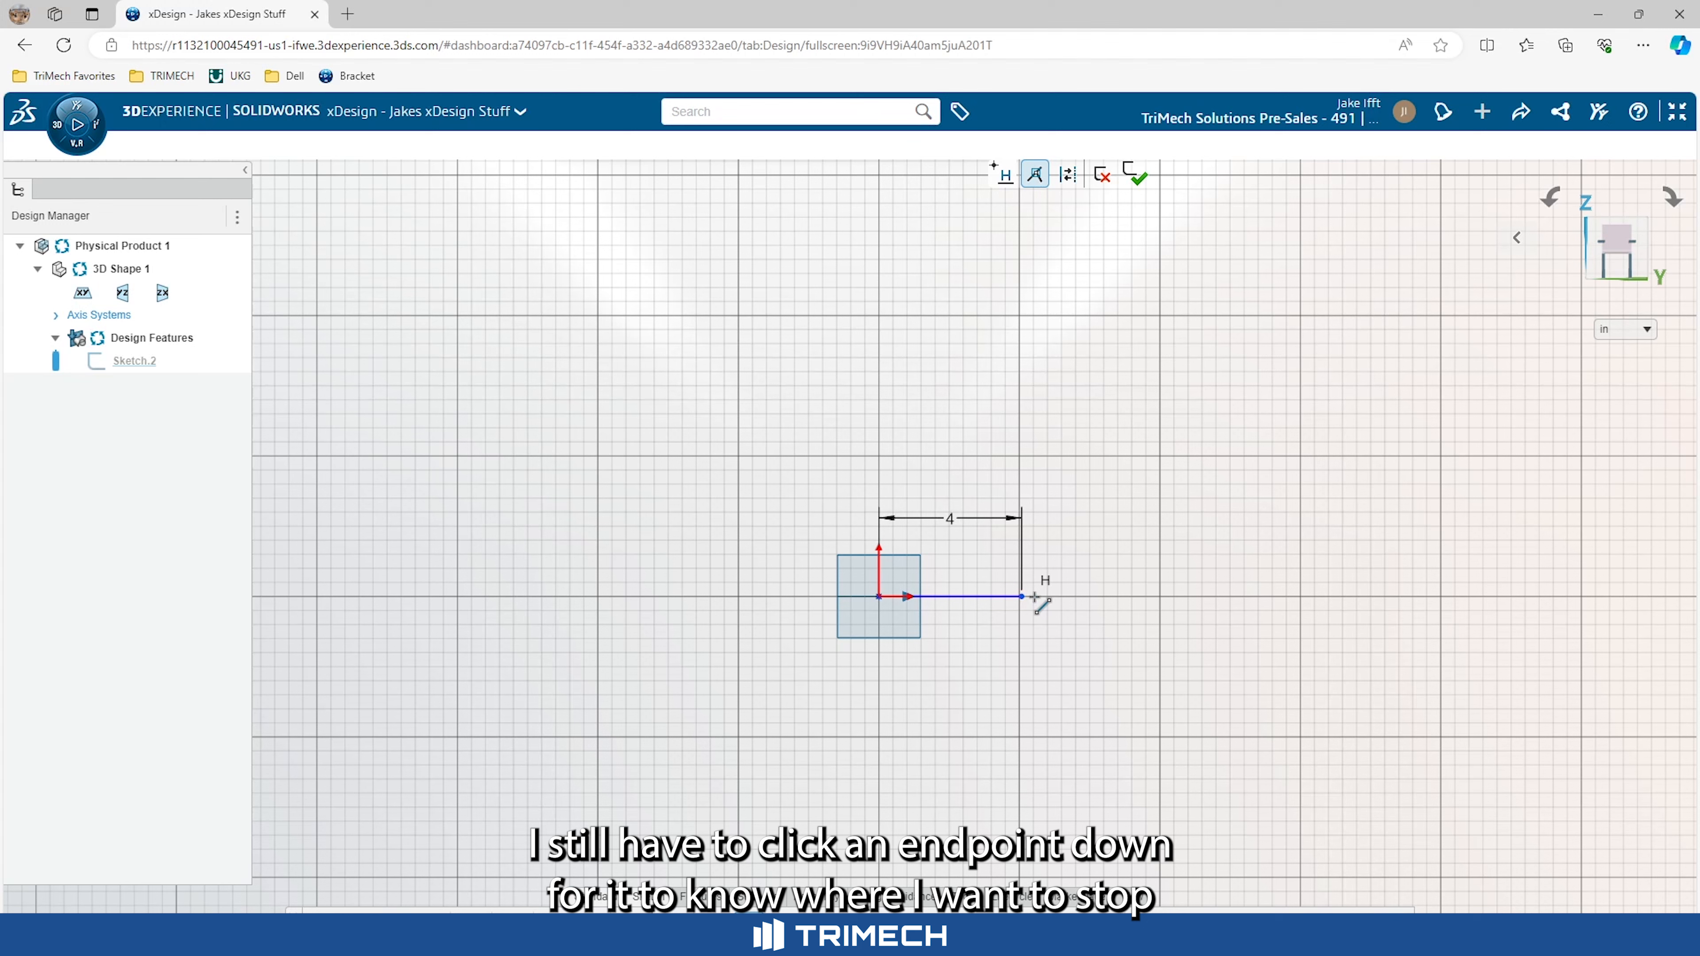
pyautogui.click(1034, 589)
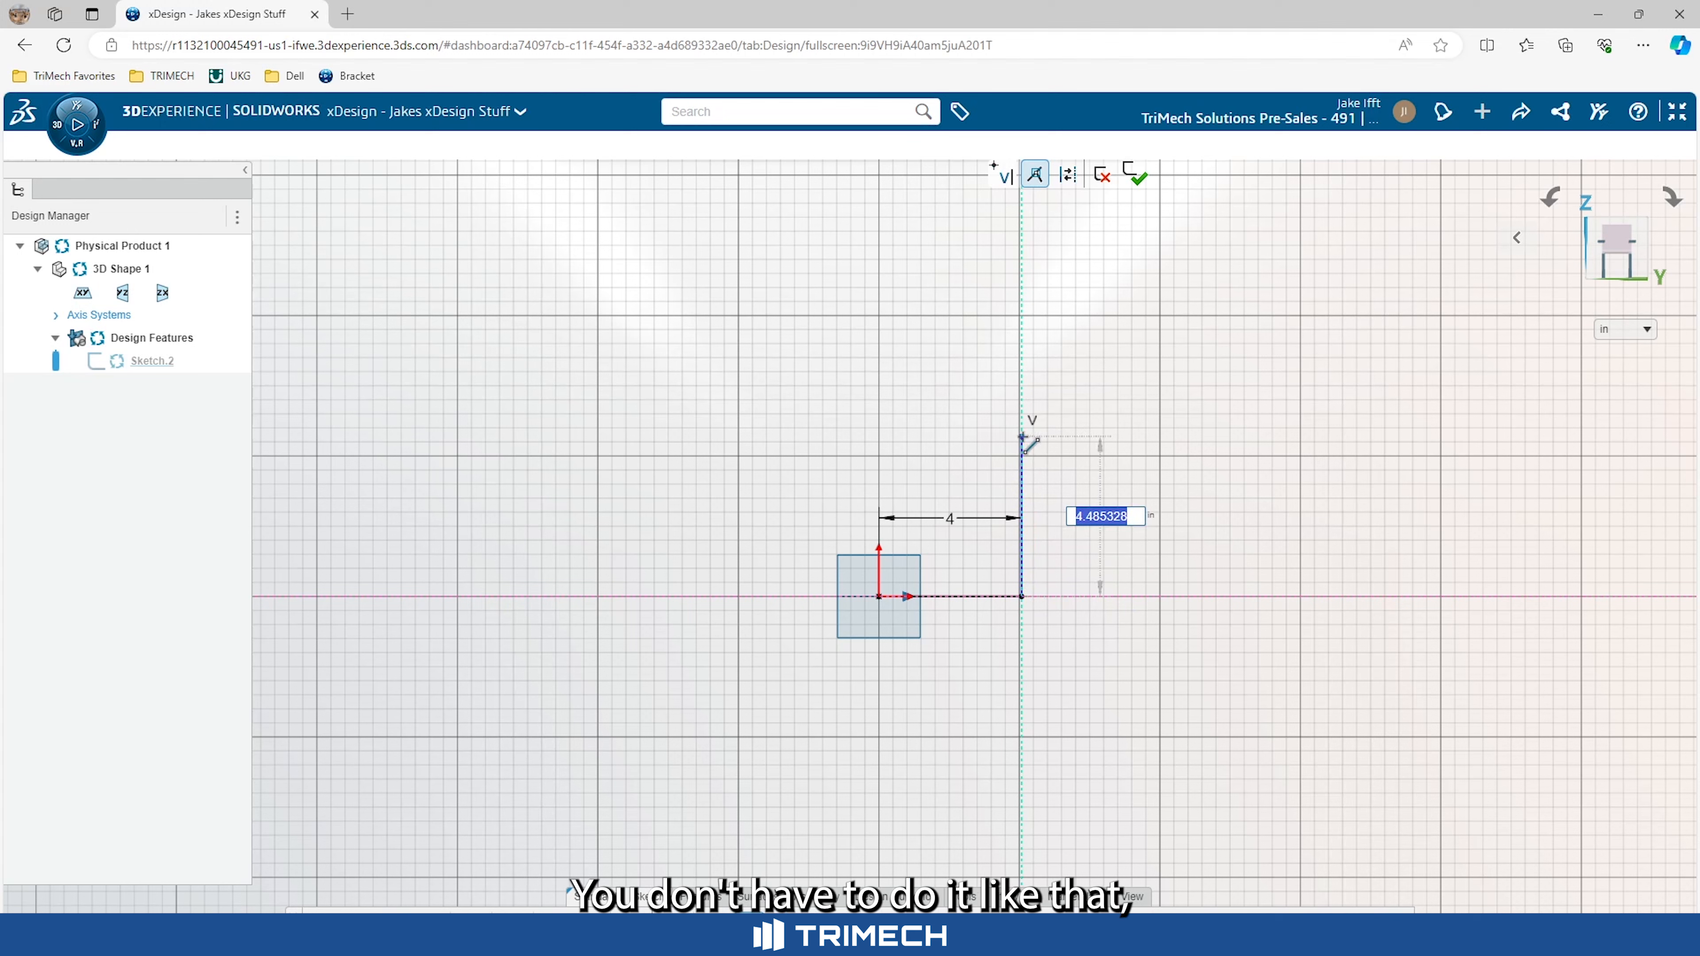
# Continue the line chain into a closed rectangle about 4.39 in tall, ending at the origin
pyautogui.click(1022, 440)
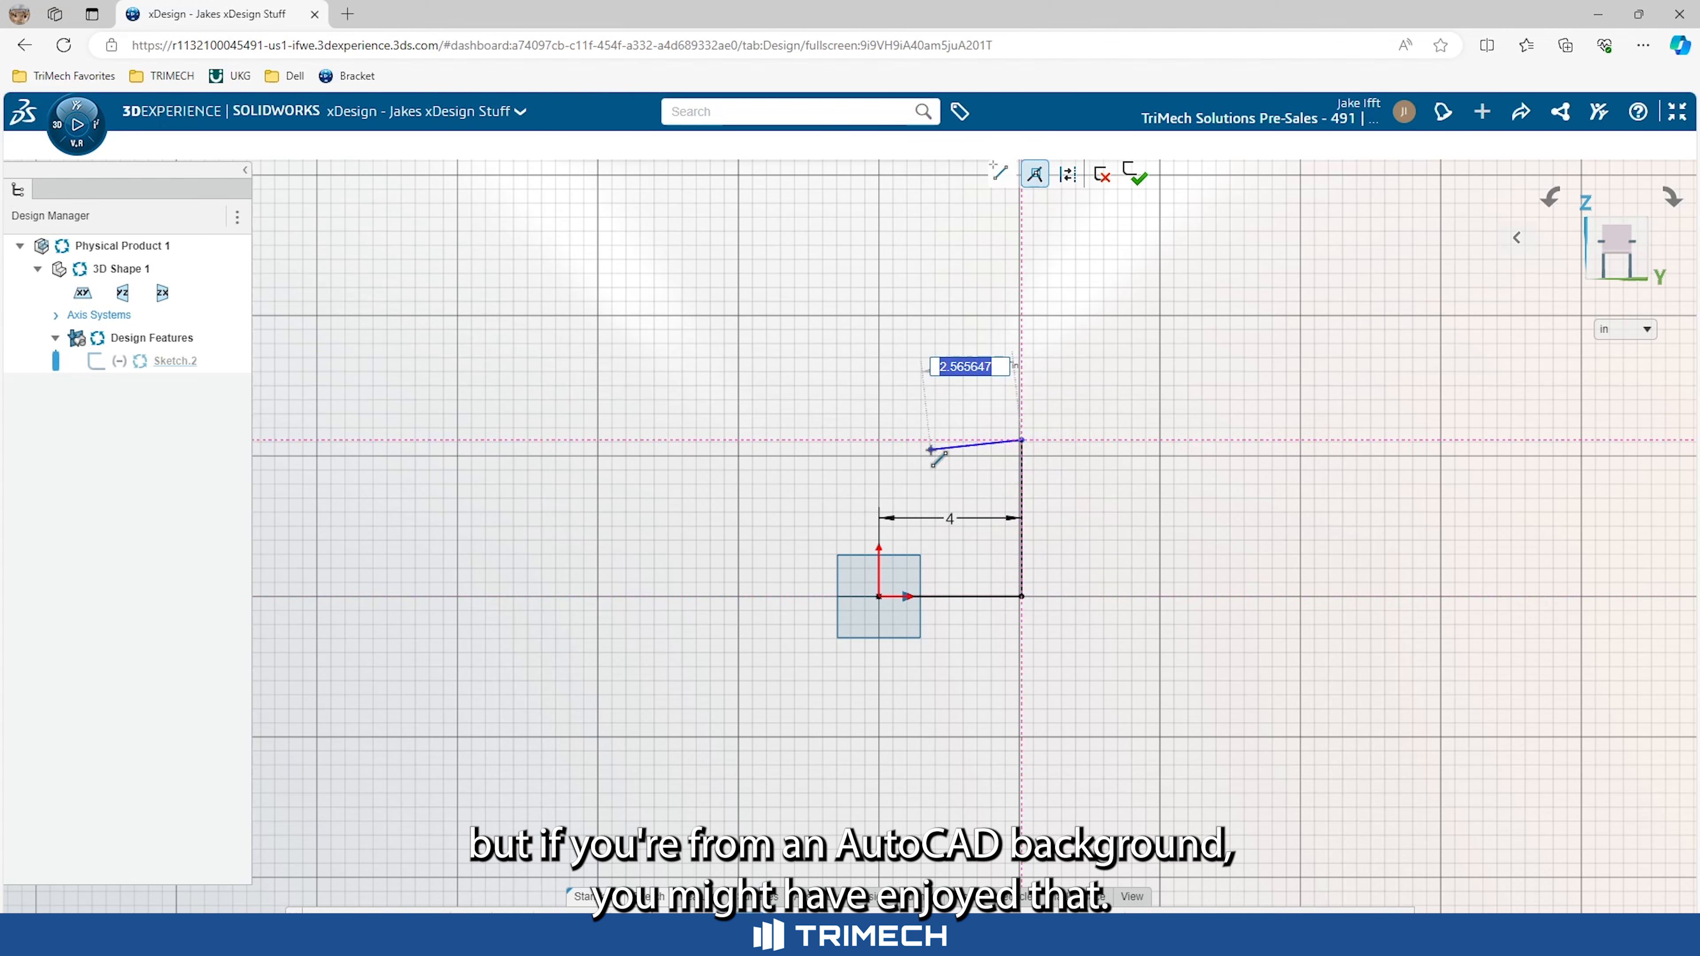
pyautogui.click(879, 440)
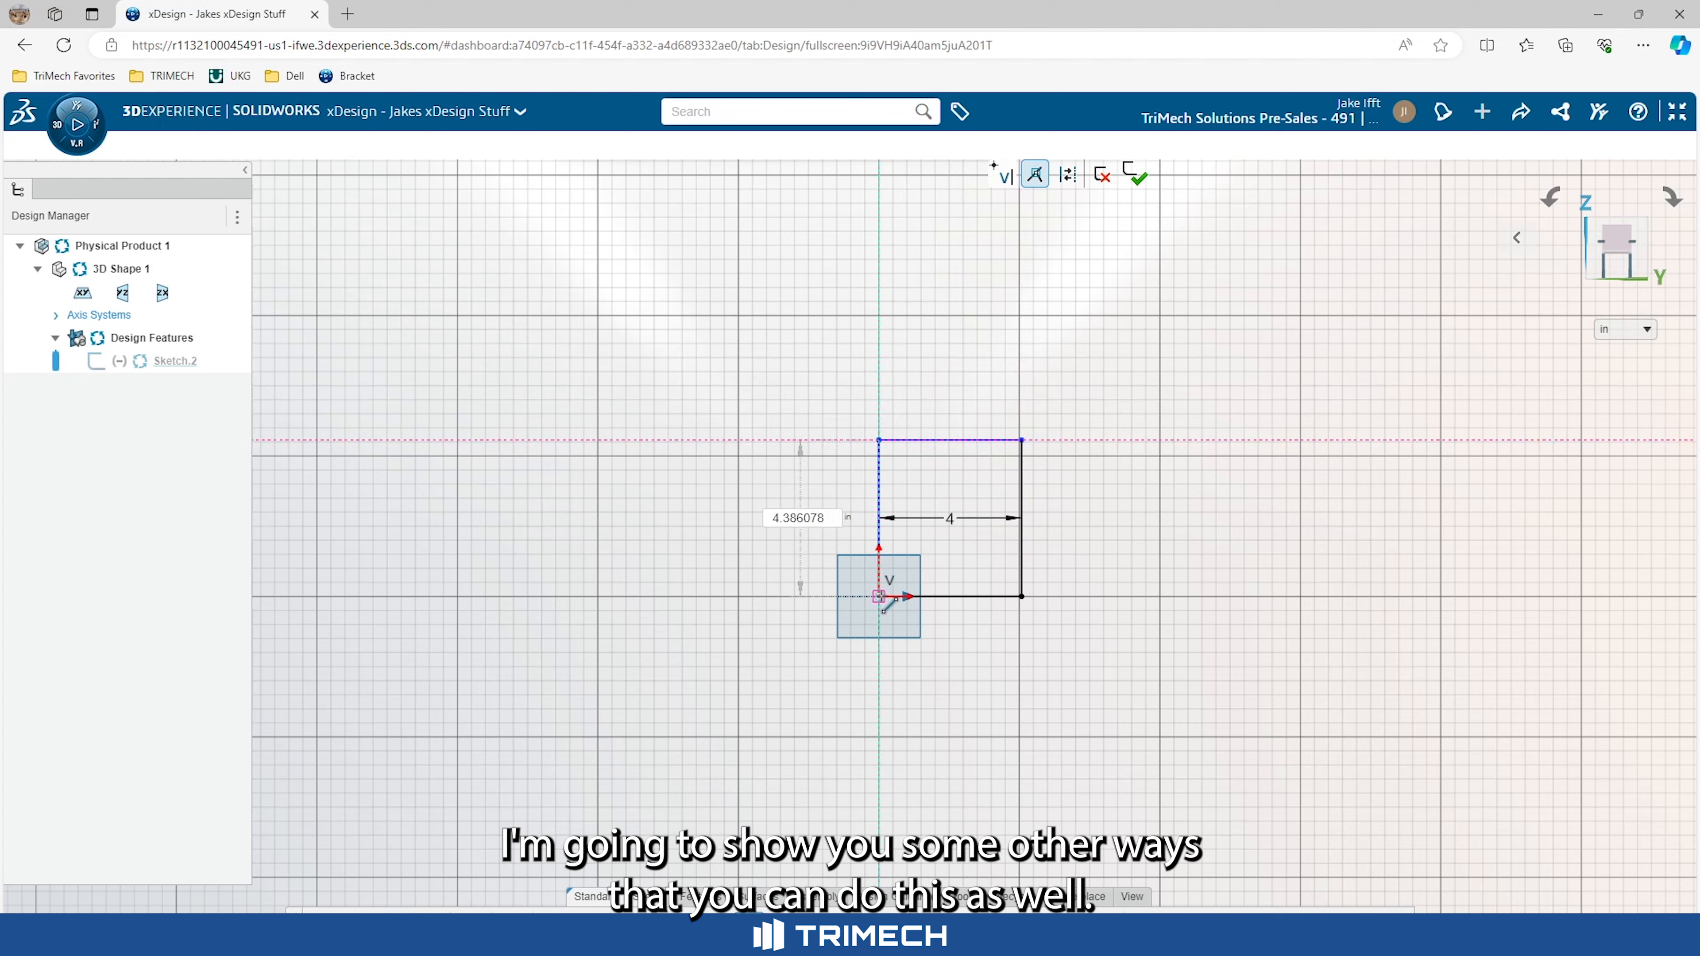
pyautogui.click(879, 596)
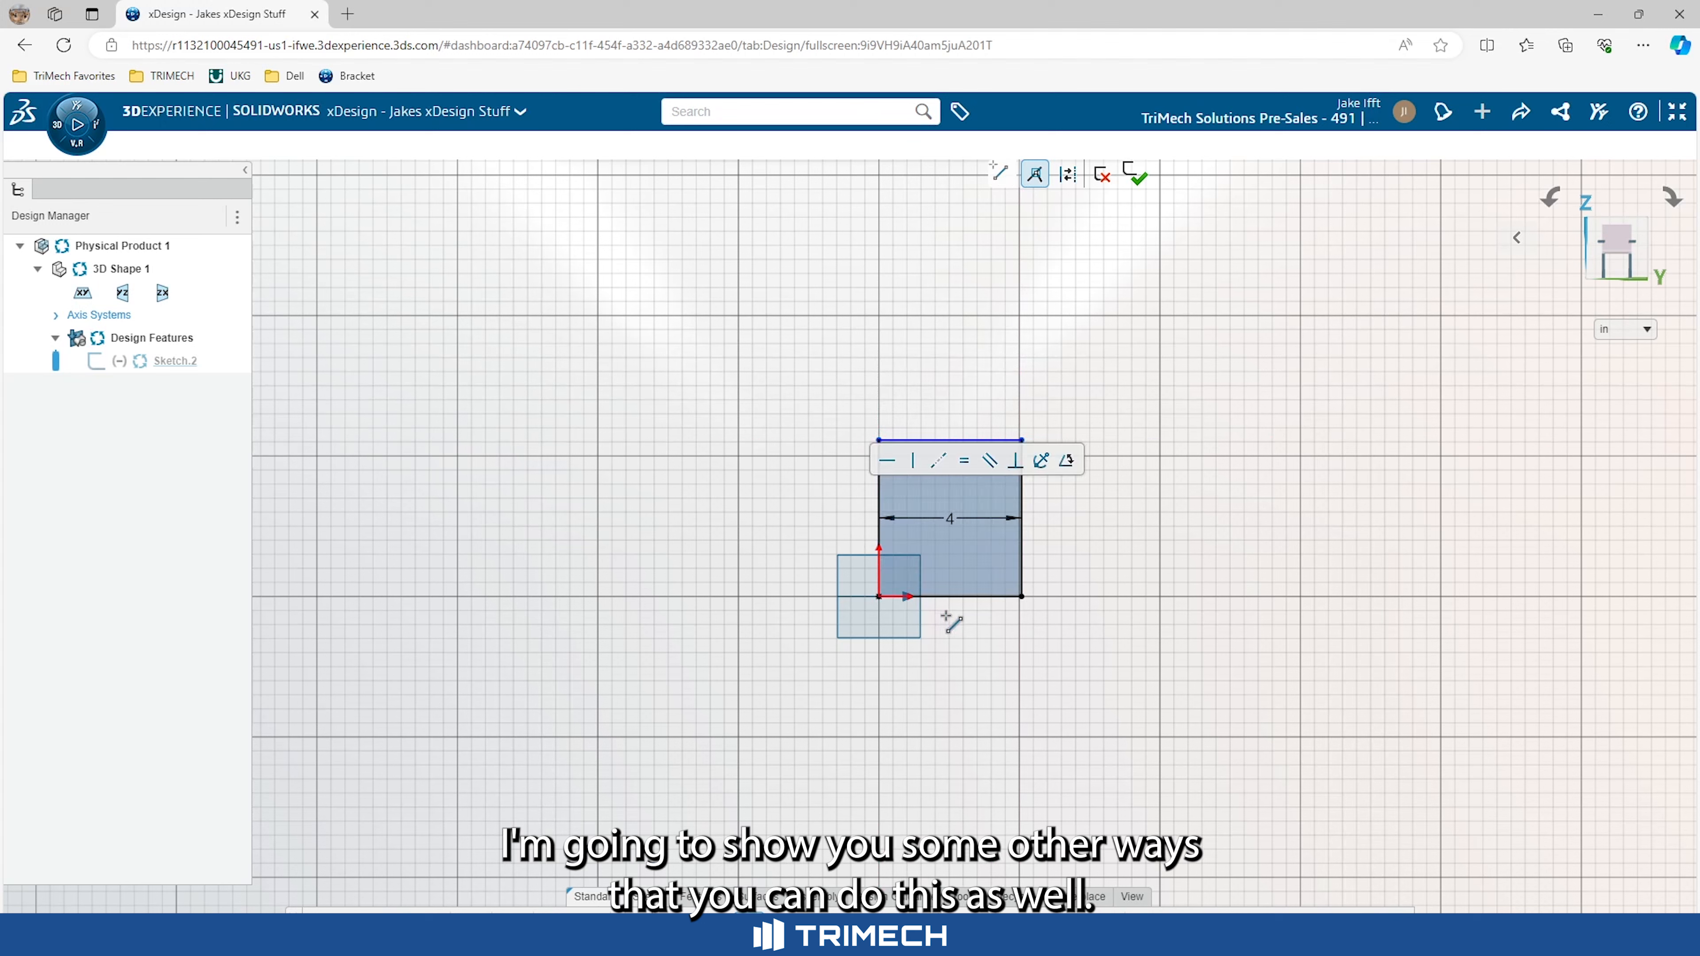
# Set the rectangle's height to 3 in and reposition the 4 in width dimension below the profile
pyautogui.click(1022, 486)
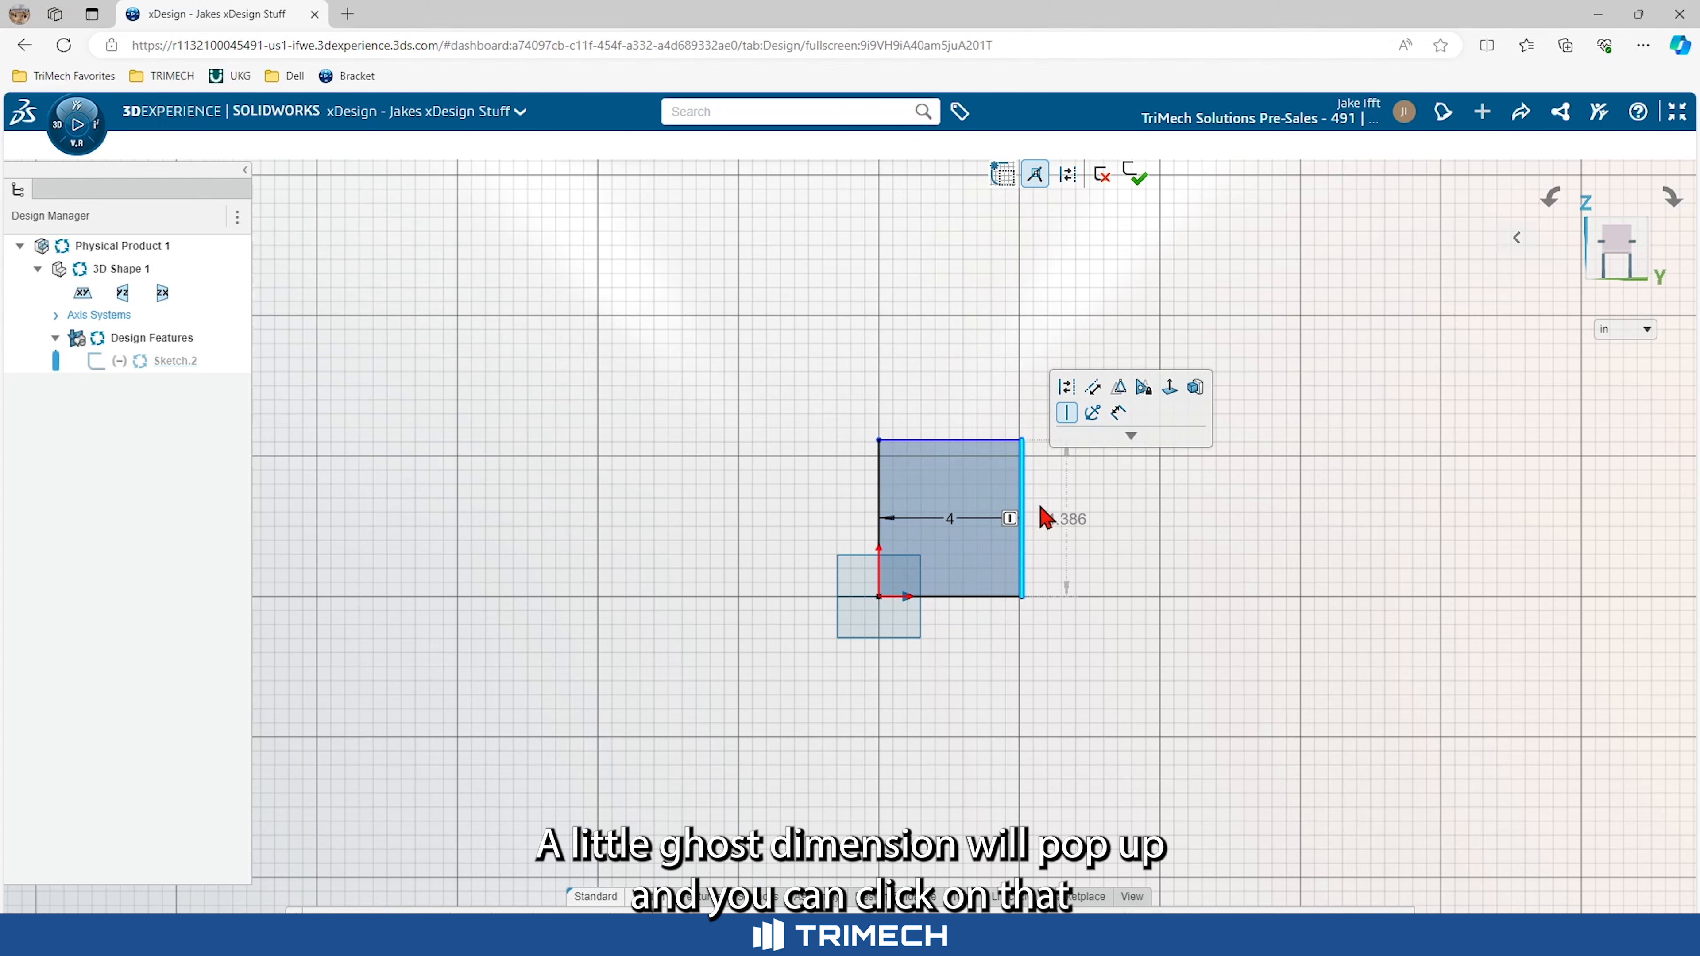
pyautogui.click(1063, 525)
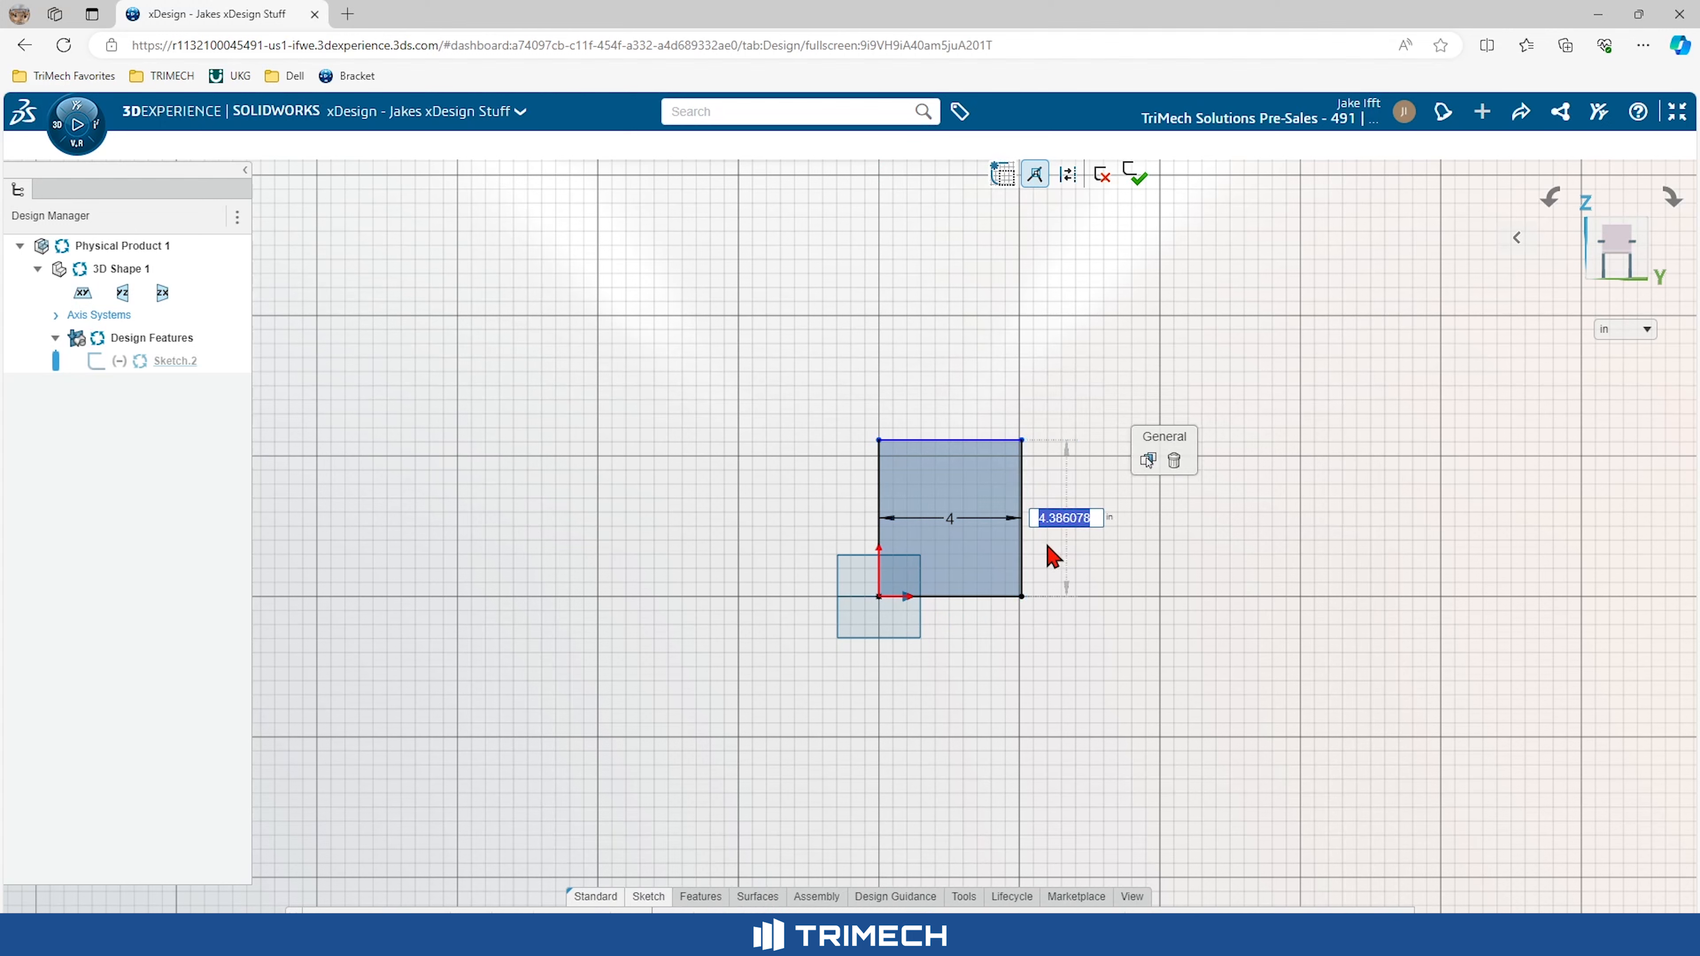
pyautogui.write('3')
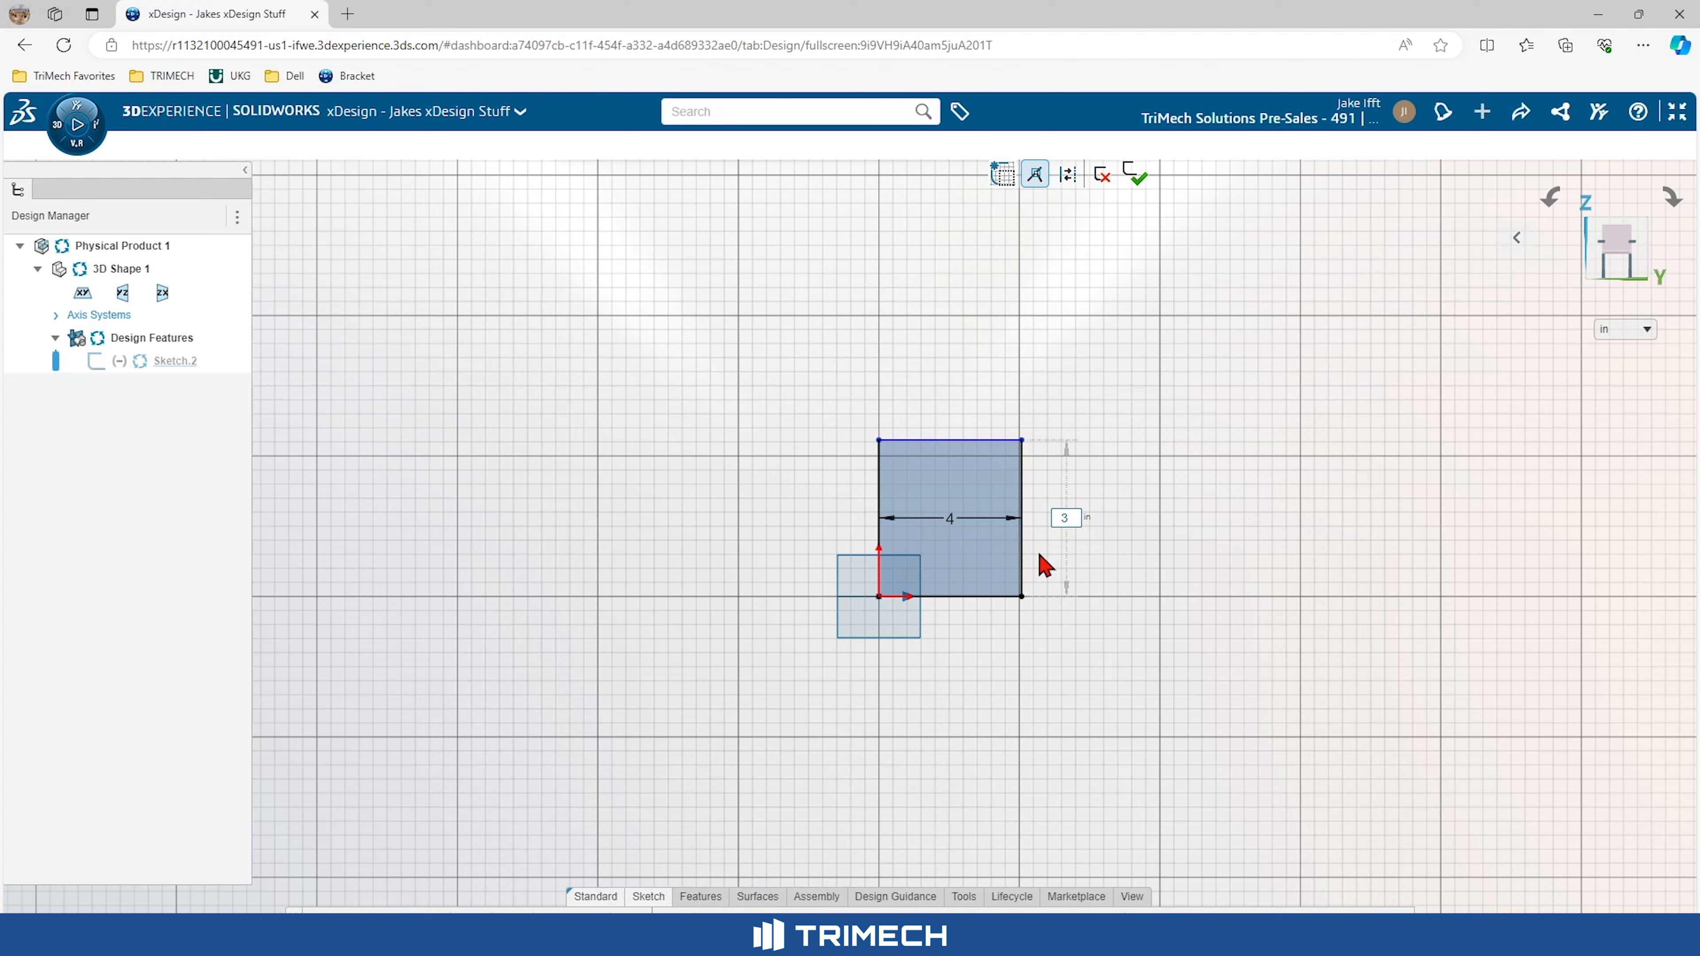
pyautogui.press('Return')
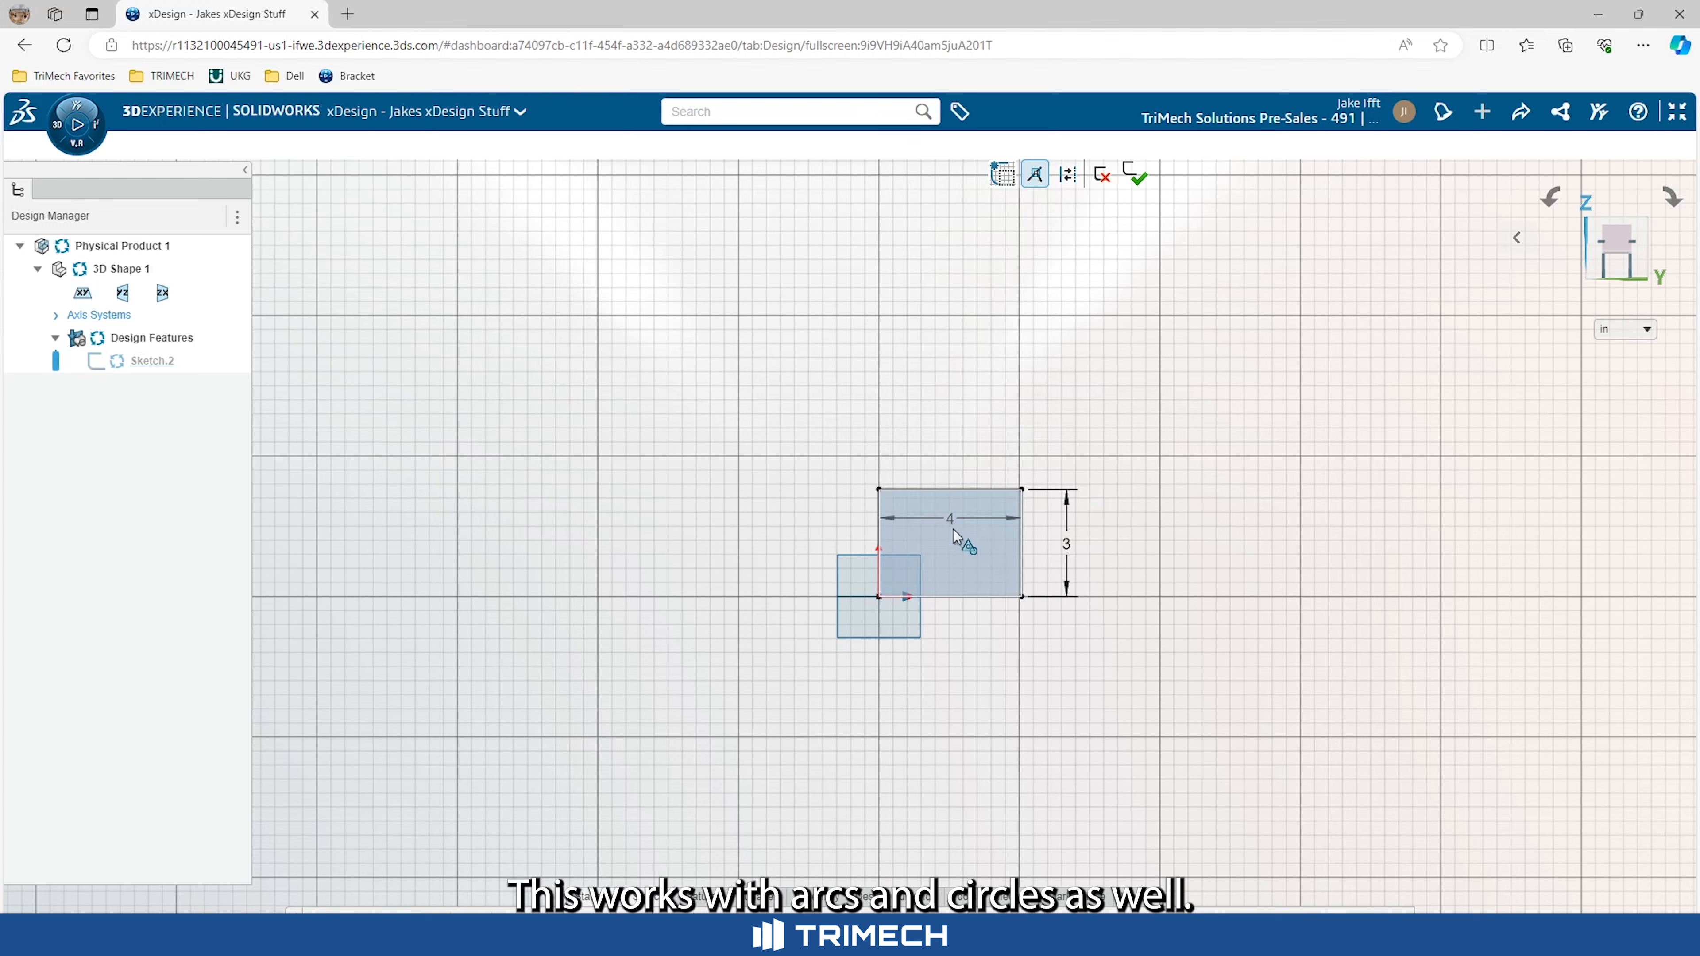
pyautogui.moveTo(953, 533); pyautogui.dragTo(948, 649)
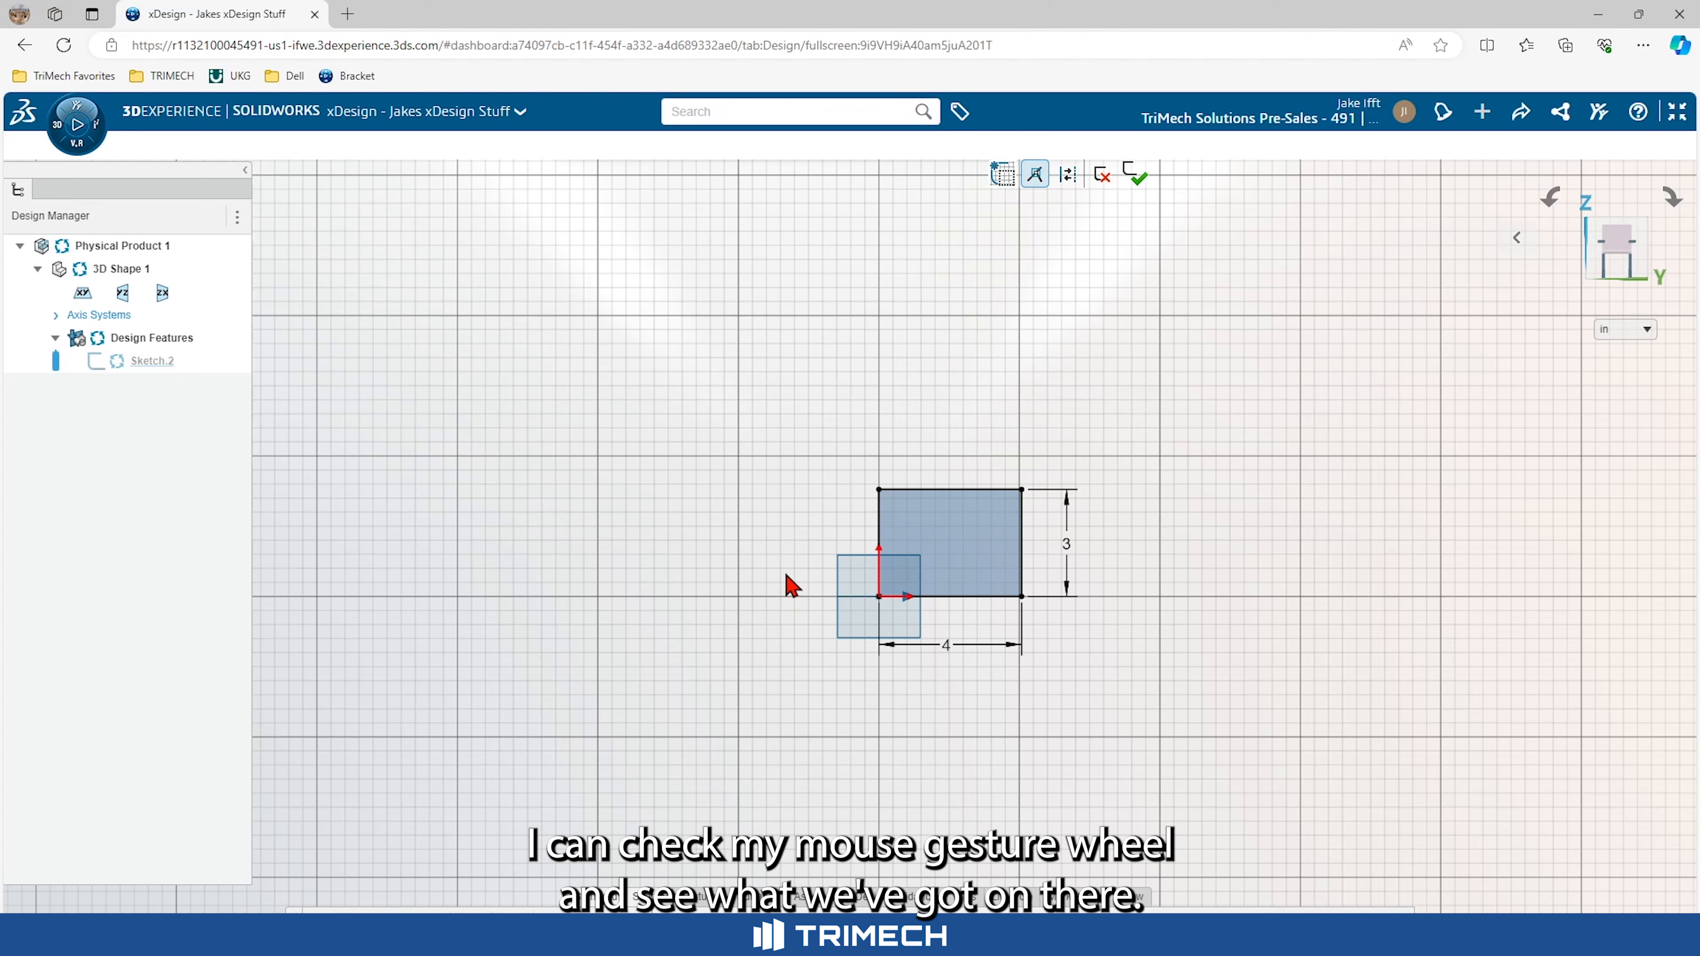
# Add sketch fillets to the rectangle's two upper corners
pyautogui.moveTo(733, 544); pyautogui.dragTo(718, 550, button='right')
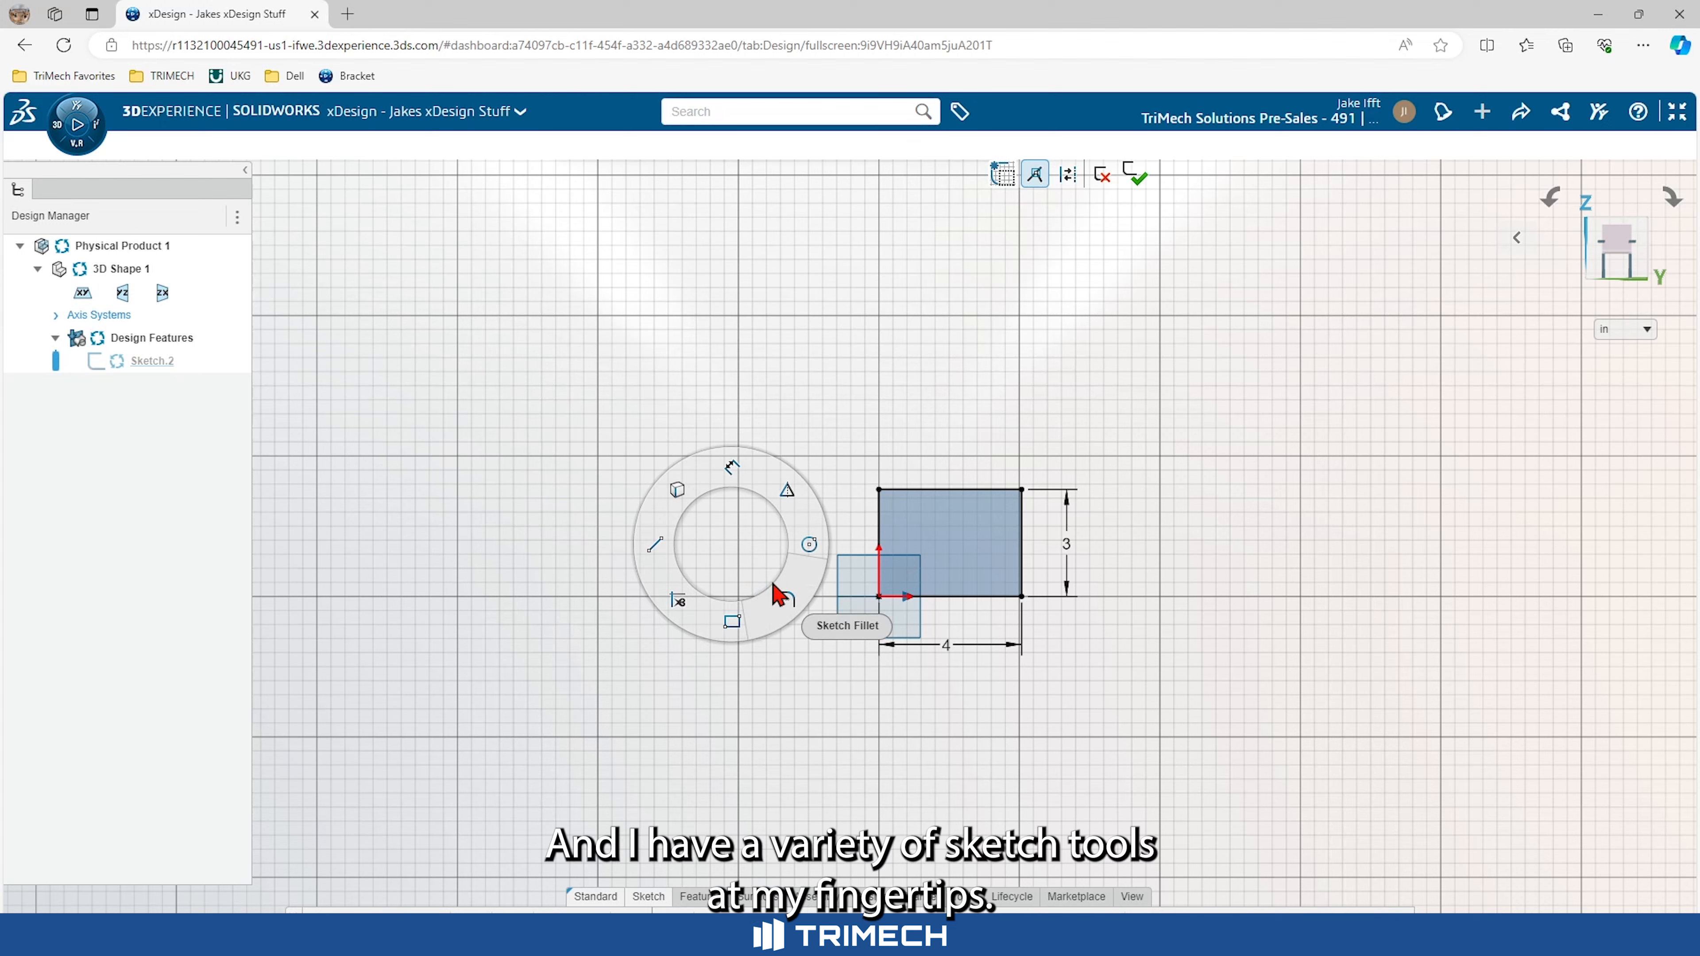
pyautogui.moveTo(779, 595); pyautogui.dragTo(779, 600, button='right')
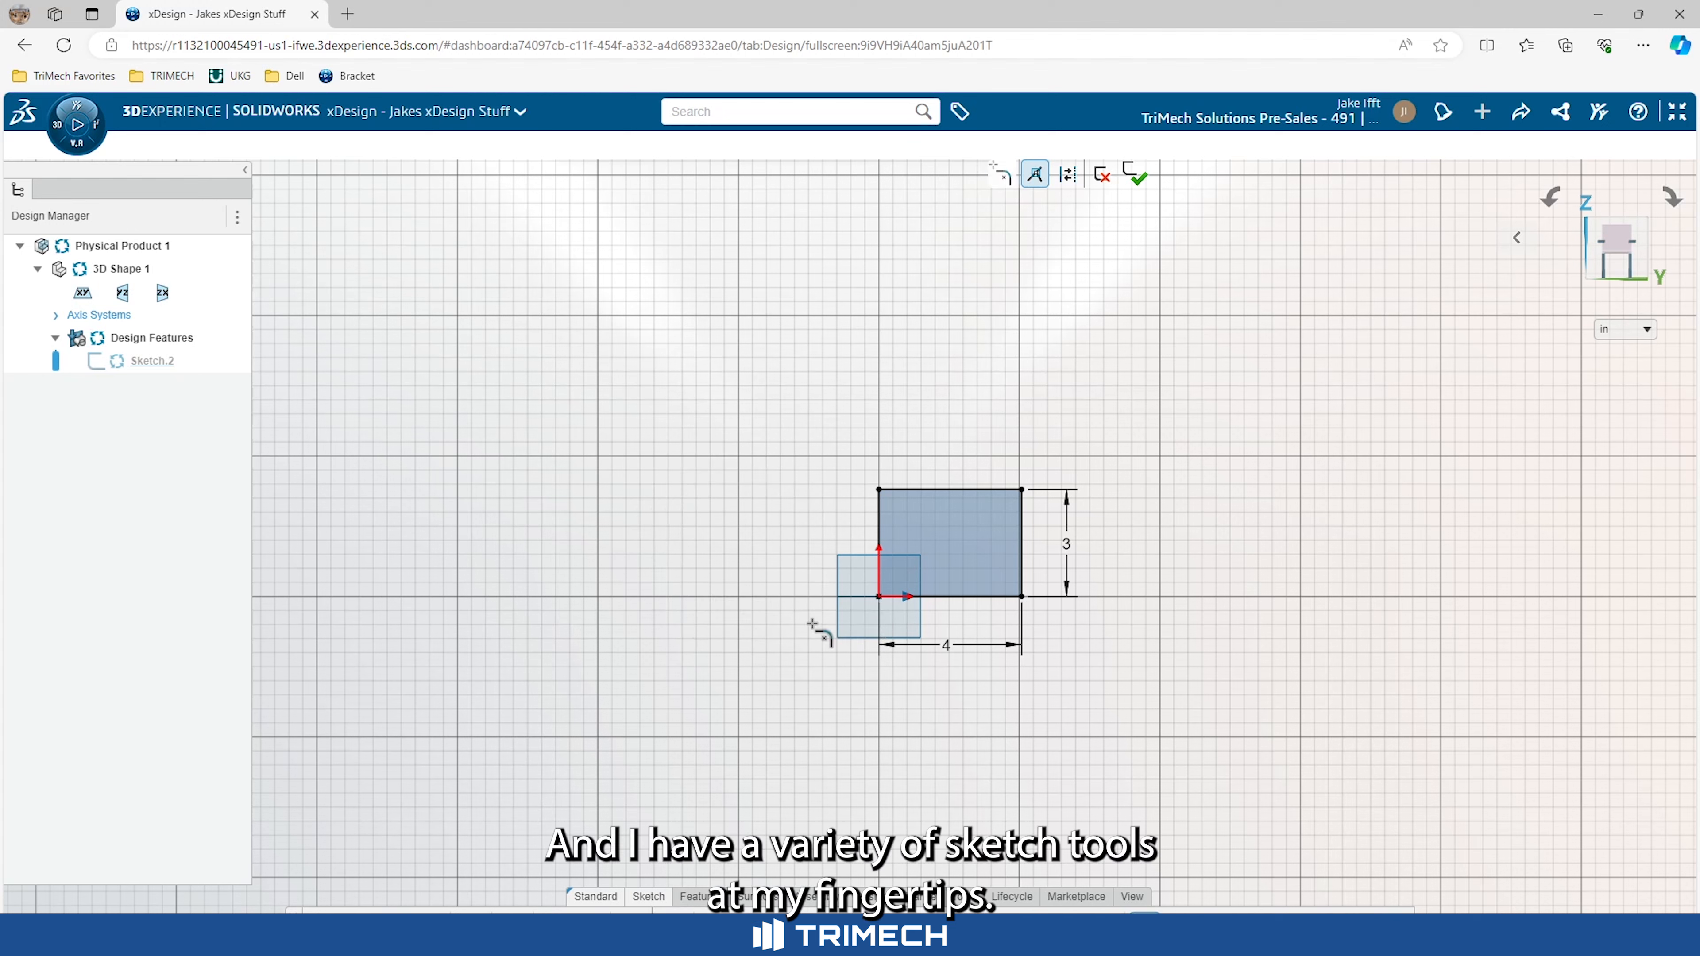
pyautogui.click(879, 489)
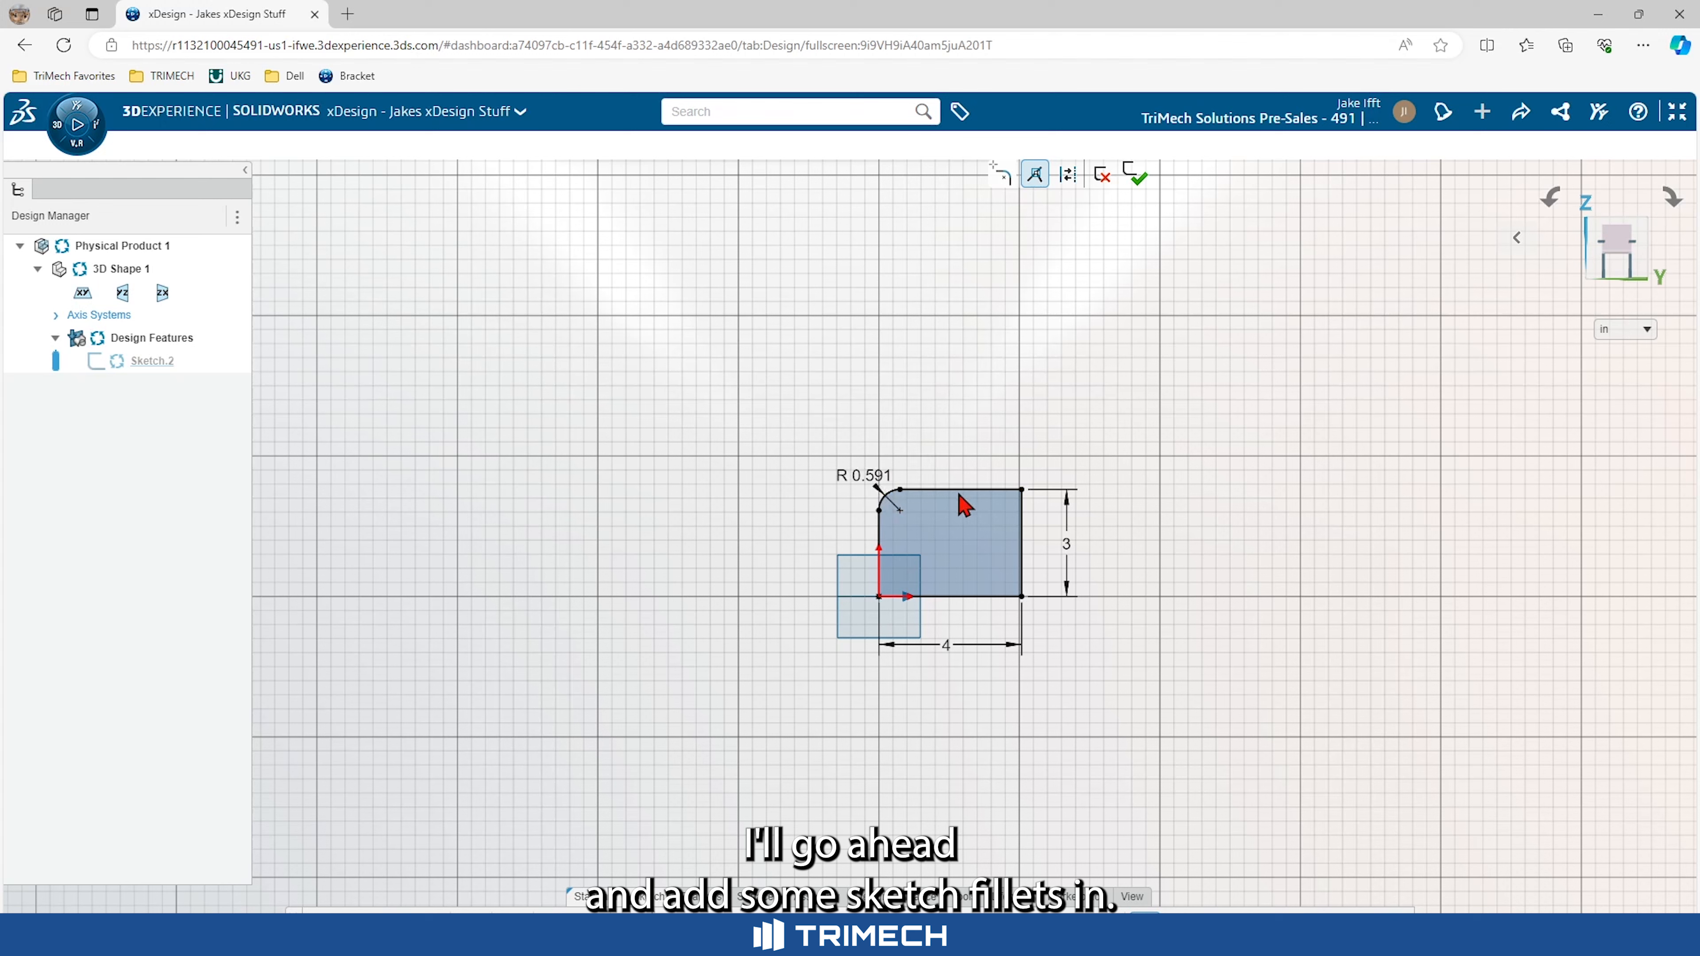
pyautogui.click(1024, 490)
# Set the corner fillets' radius to 0.625 in and leave the Sketch Fillet command
pyautogui.doubleClick(864, 476)
pyautogui.press('BackSpace')
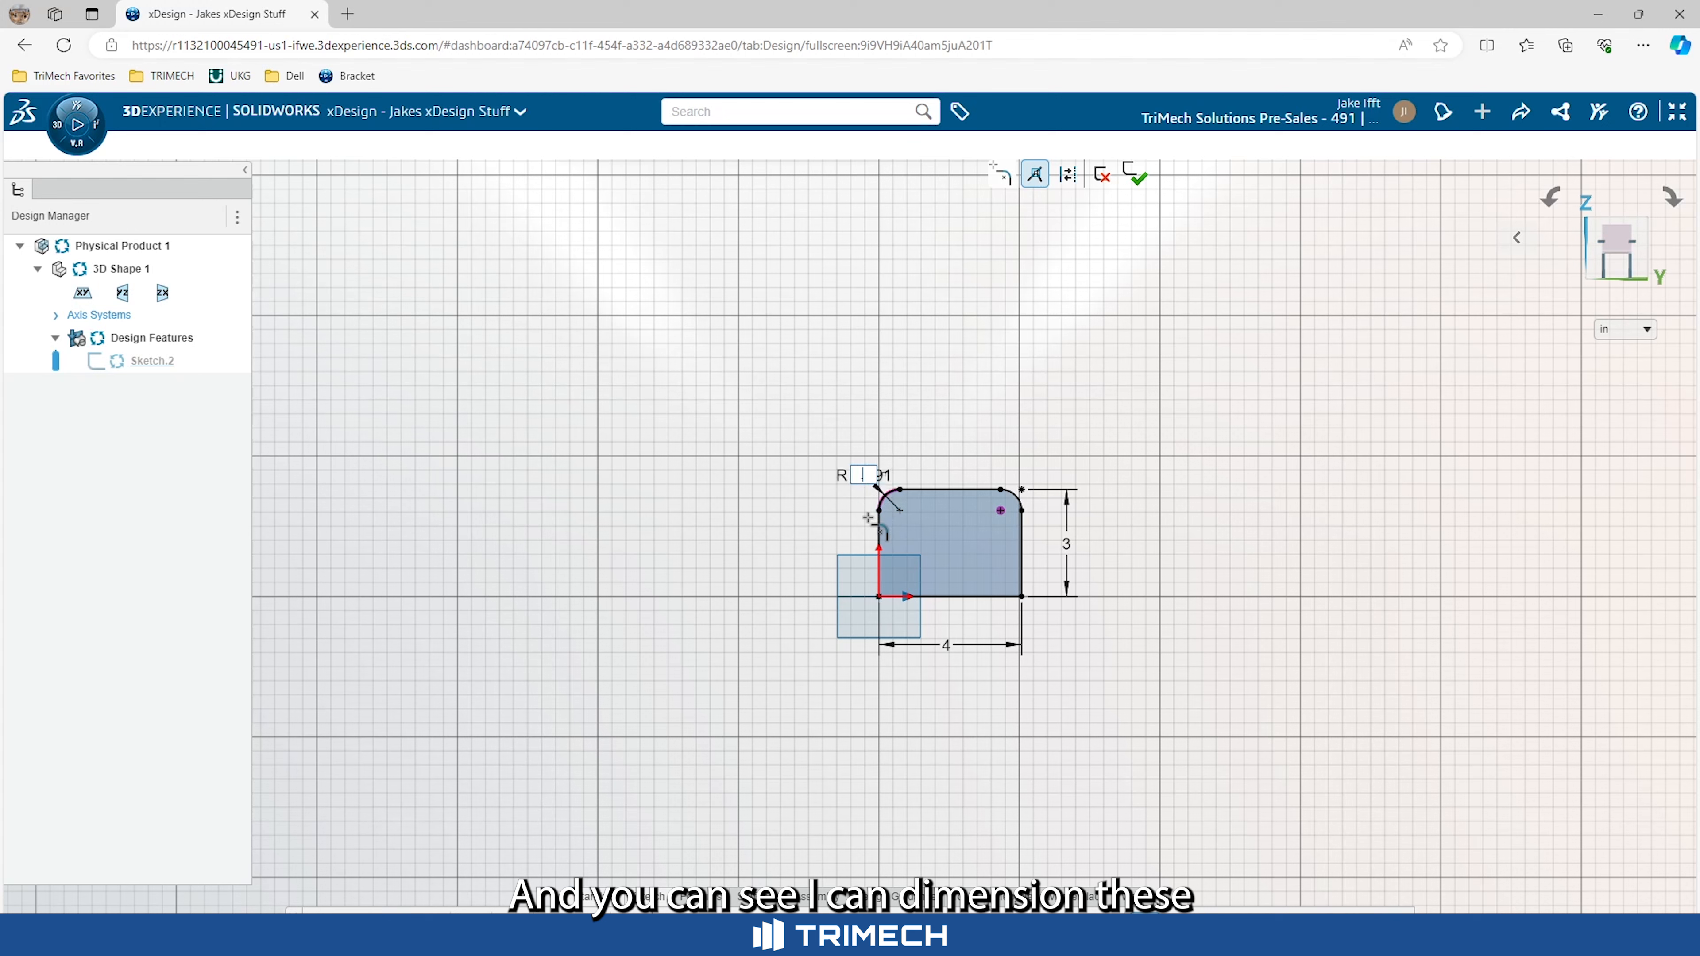
pyautogui.write('.62')
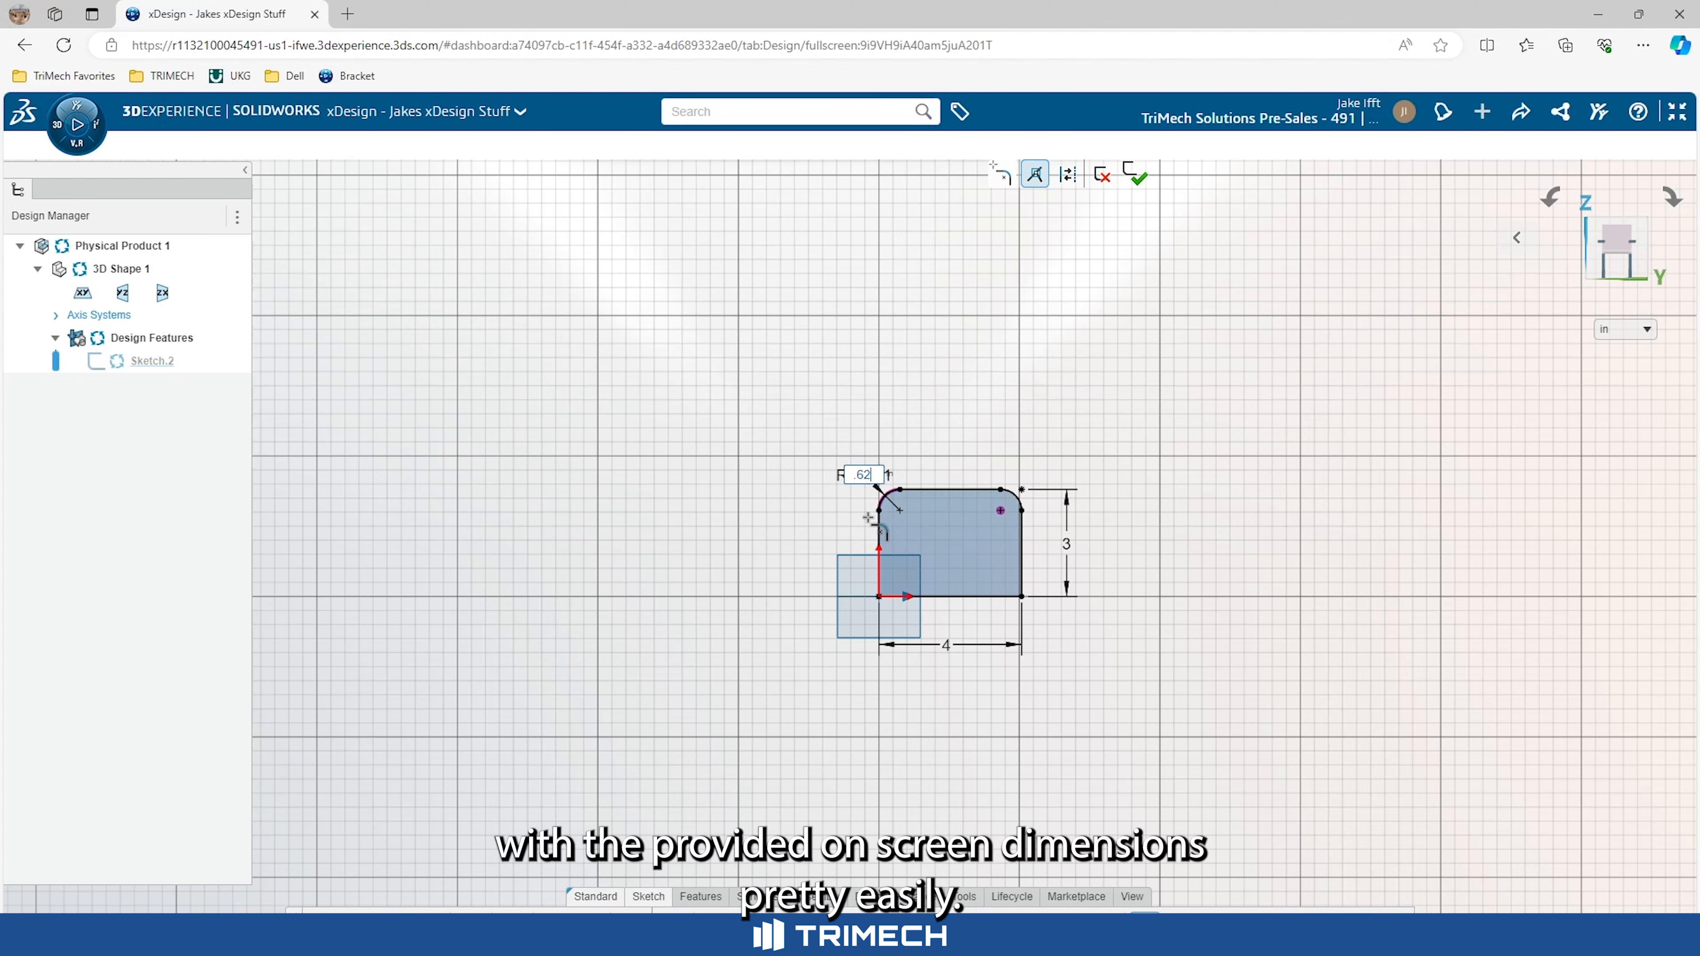
pyautogui.write('5')
pyautogui.press('Return')
pyautogui.press('Escape')
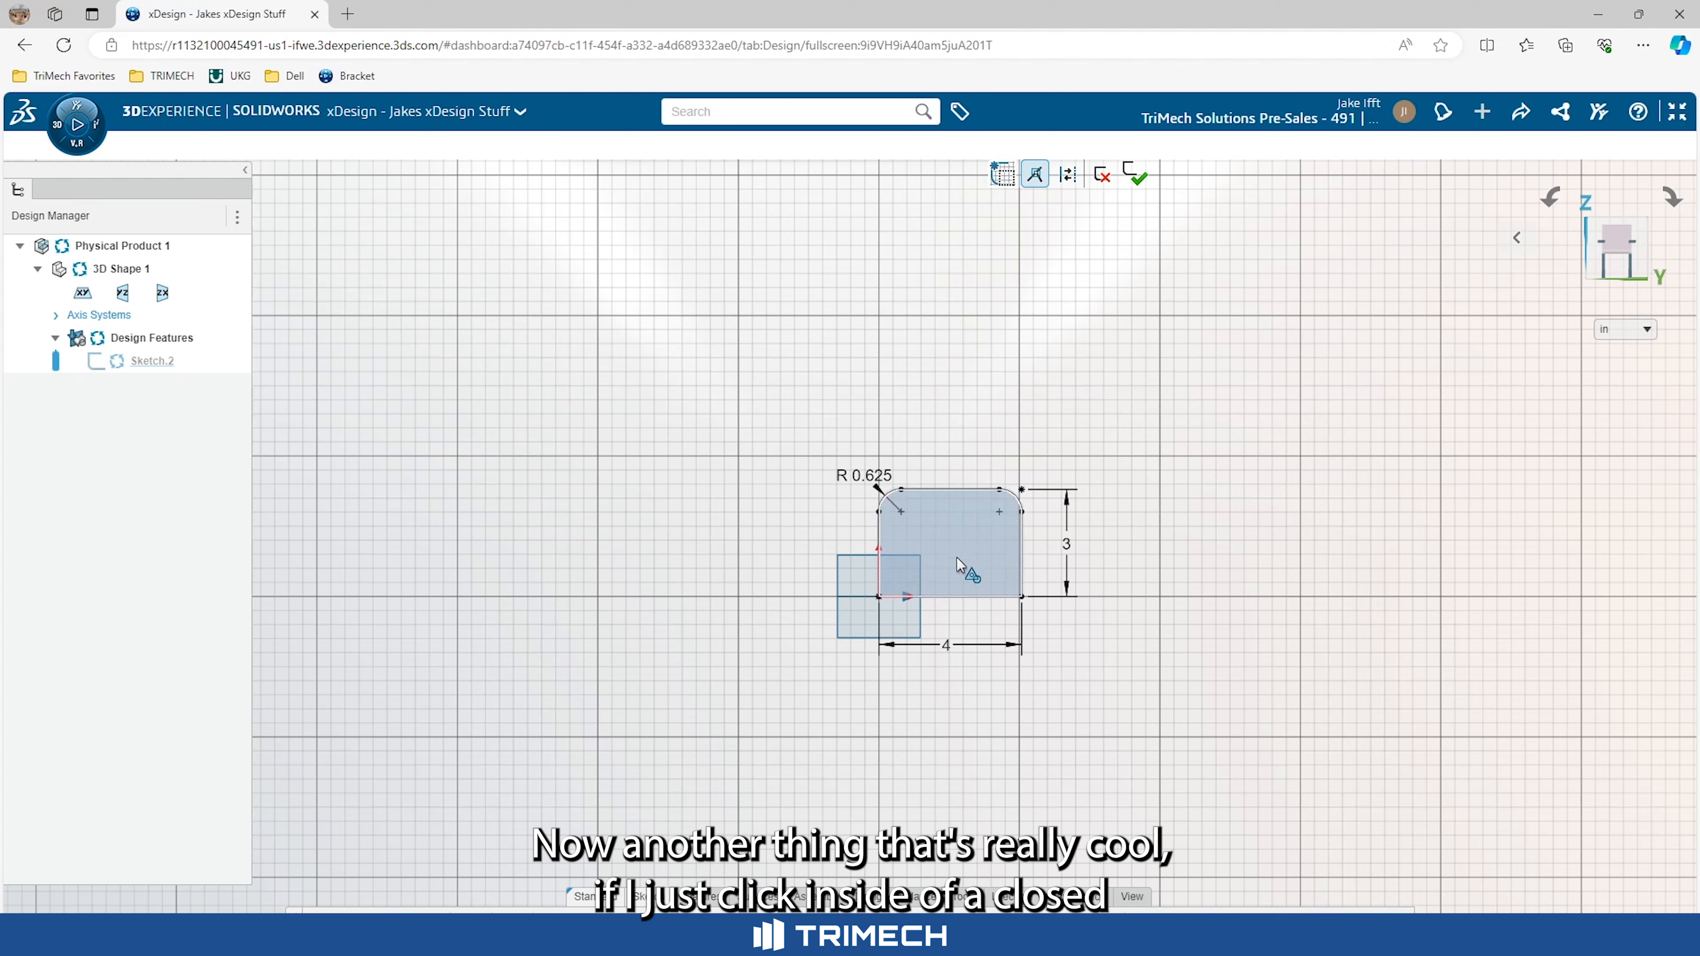
# Extrude the closed rounded profile as a solid with a blind distance of 1 in
pyautogui.click(971, 557)
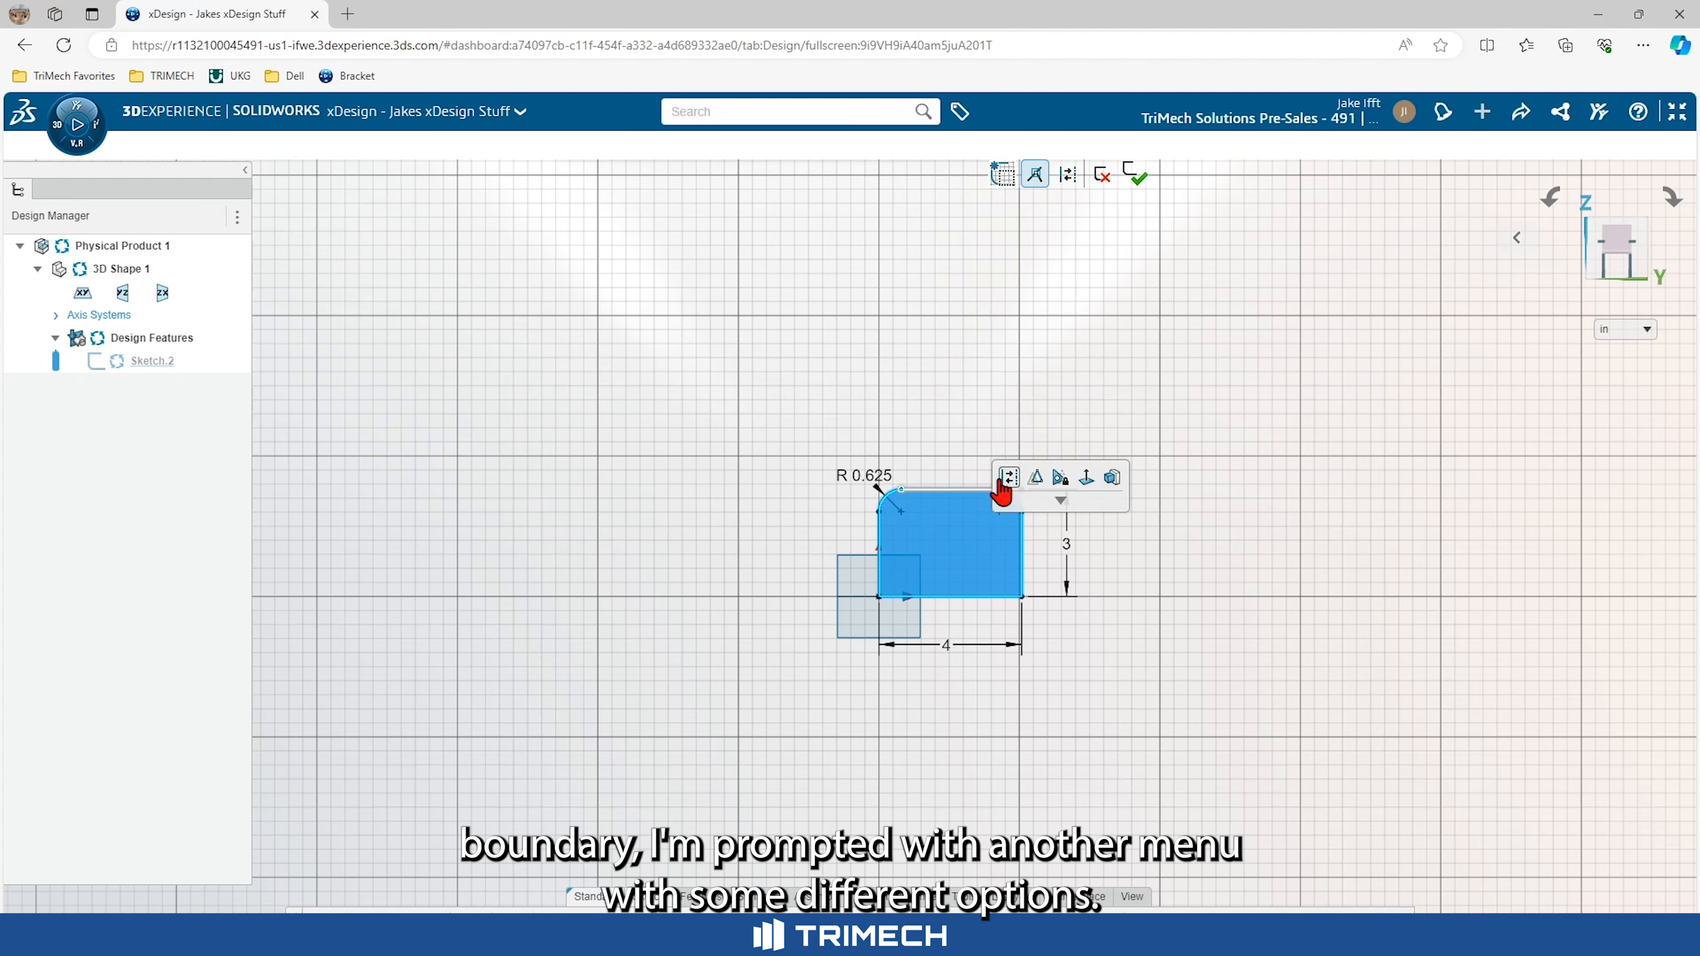
pyautogui.click(1112, 478)
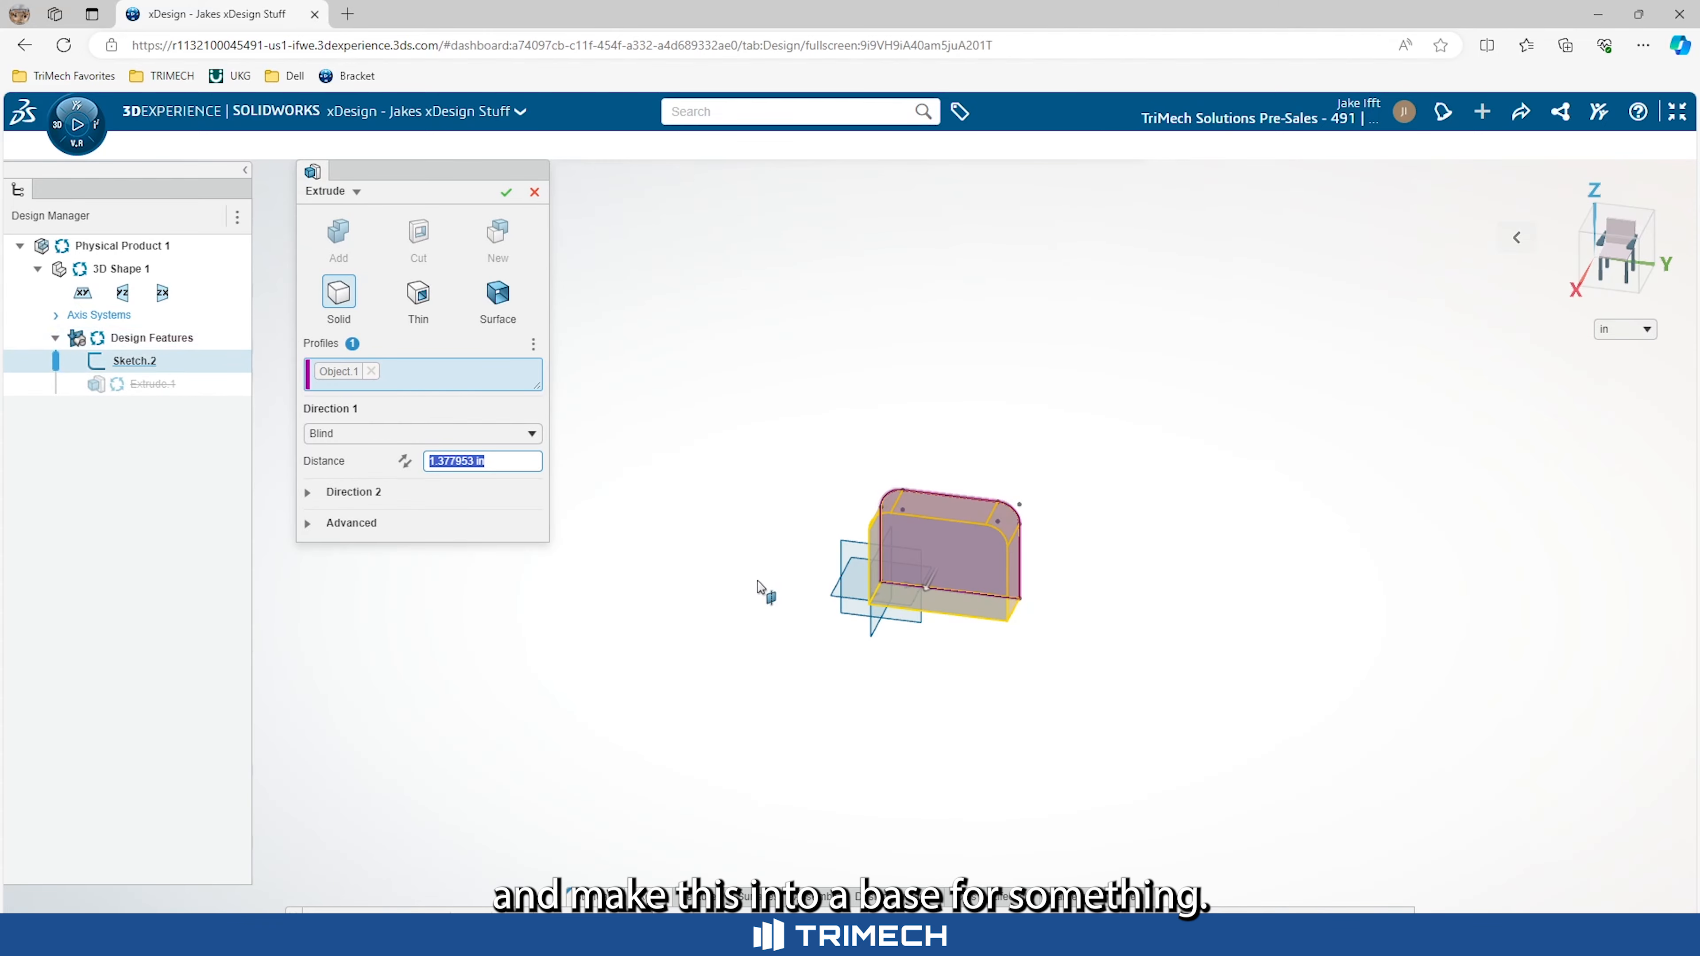
pyautogui.moveTo(769, 570); pyautogui.dragTo(780, 405, button='middle')
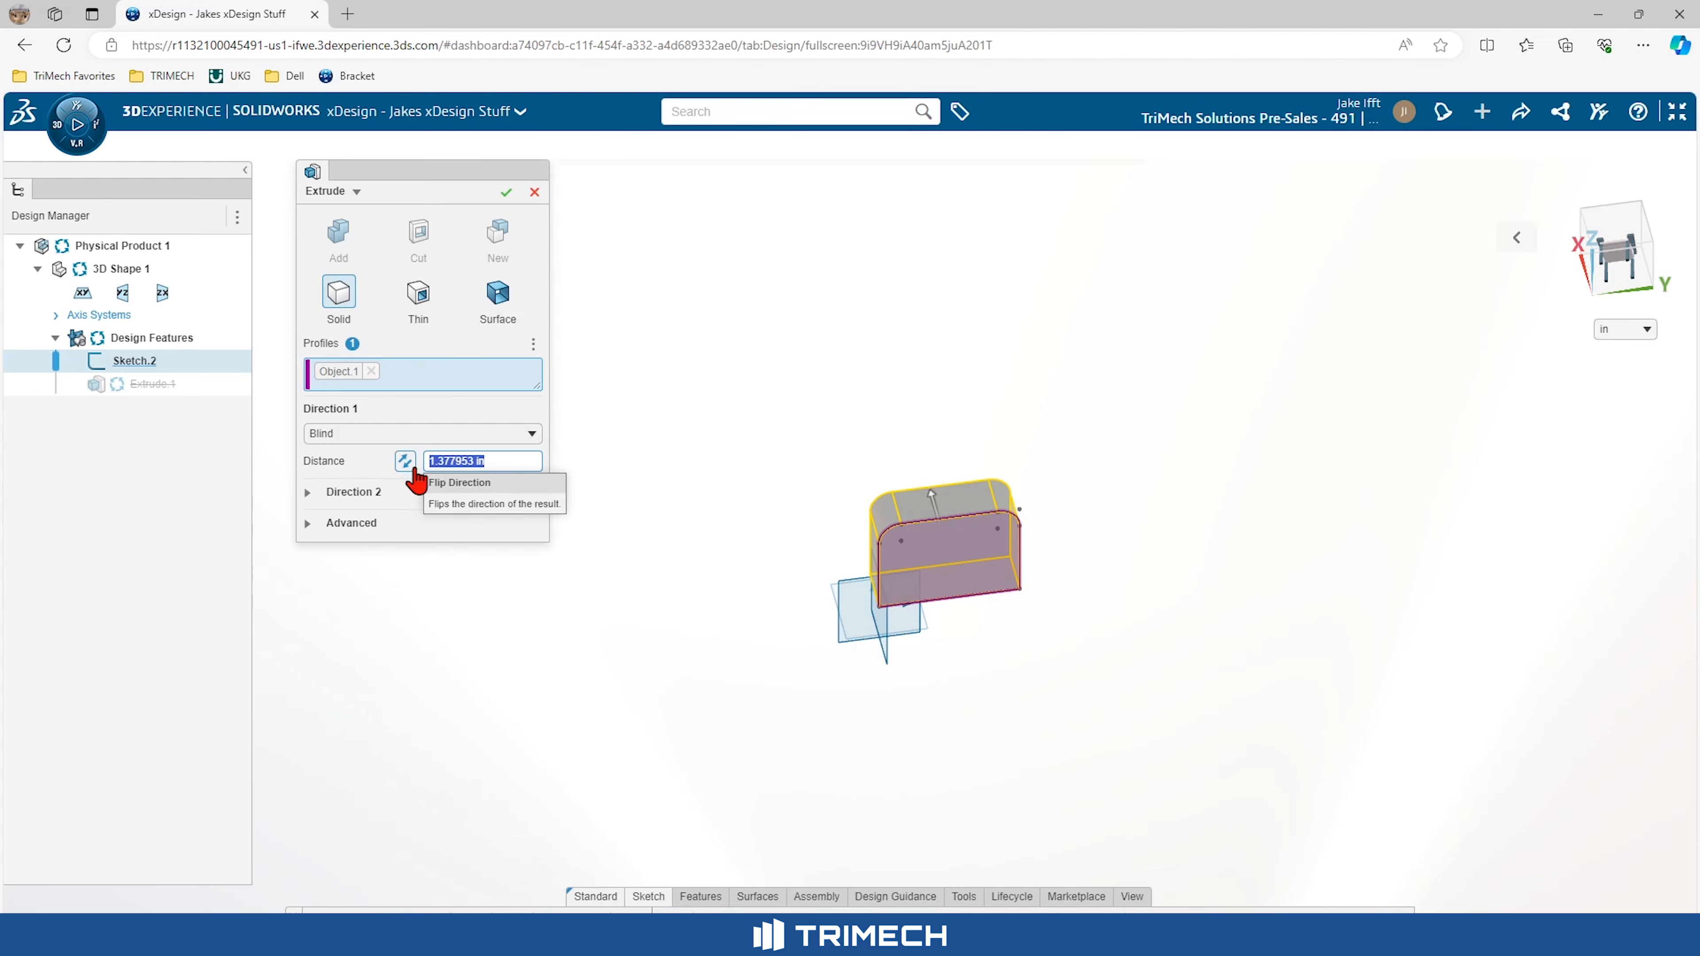
pyautogui.write('1')
pyautogui.press('Return')
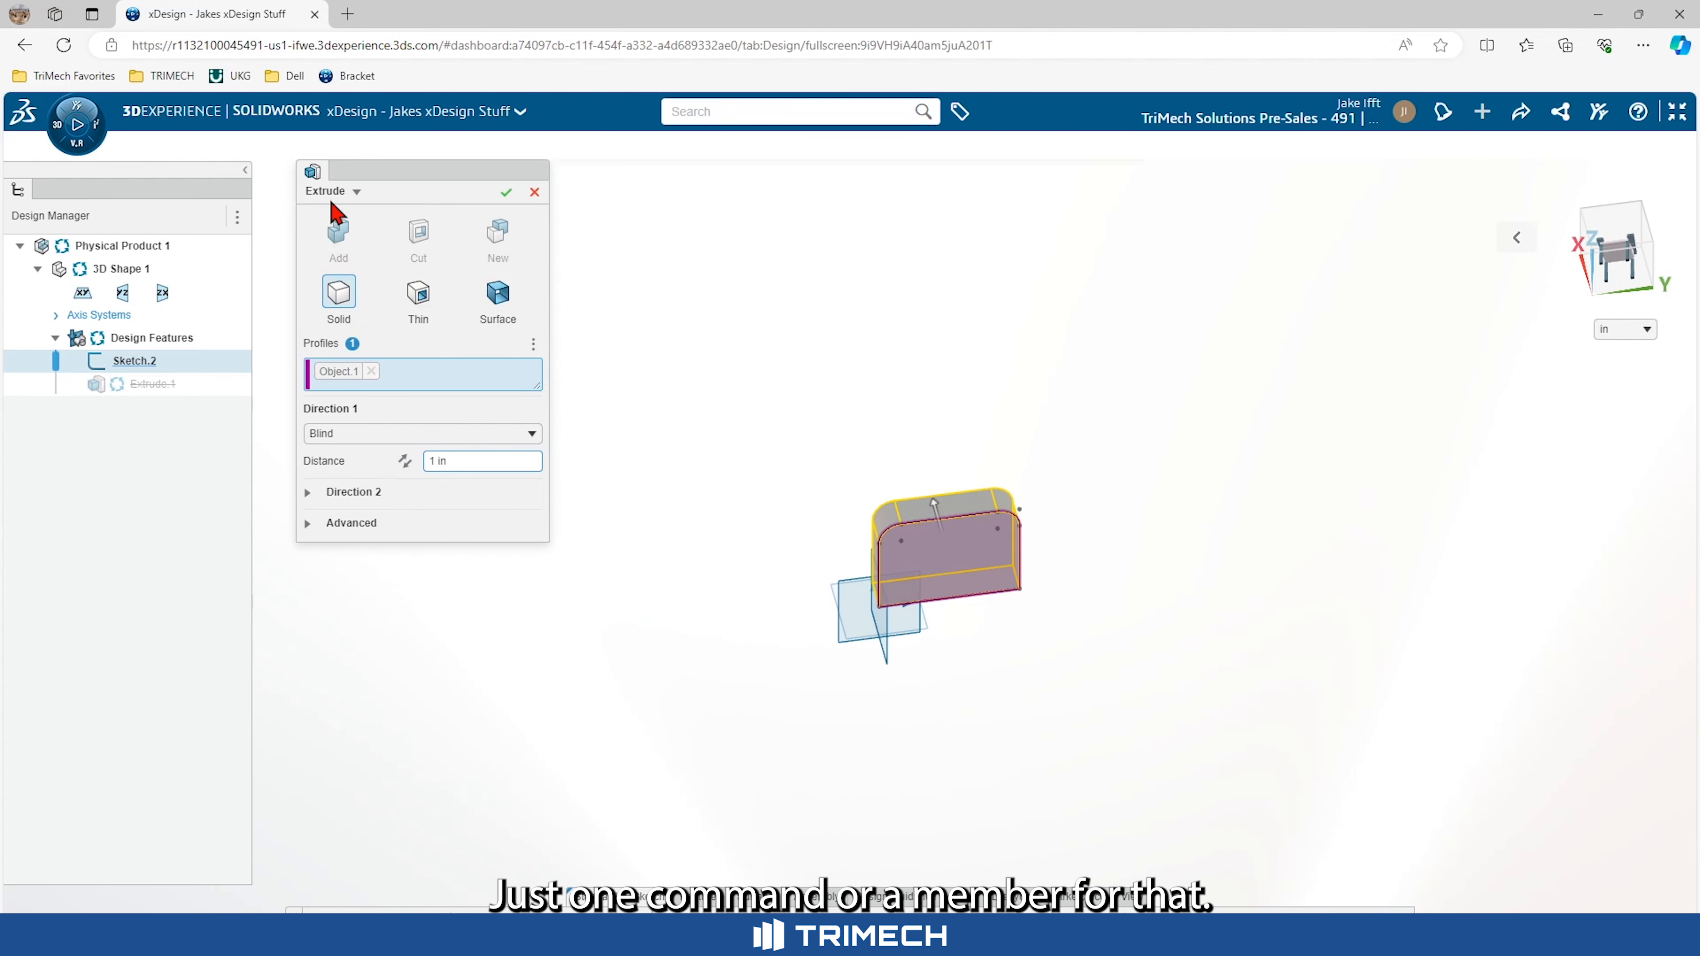
pyautogui.click(506, 193)
# Start a sketch on the block's large profile-shaped face and draw a circle about 1.2 in in diameter near its middle
pyautogui.moveTo(893, 535); pyautogui.dragTo(968, 531, button='middle')
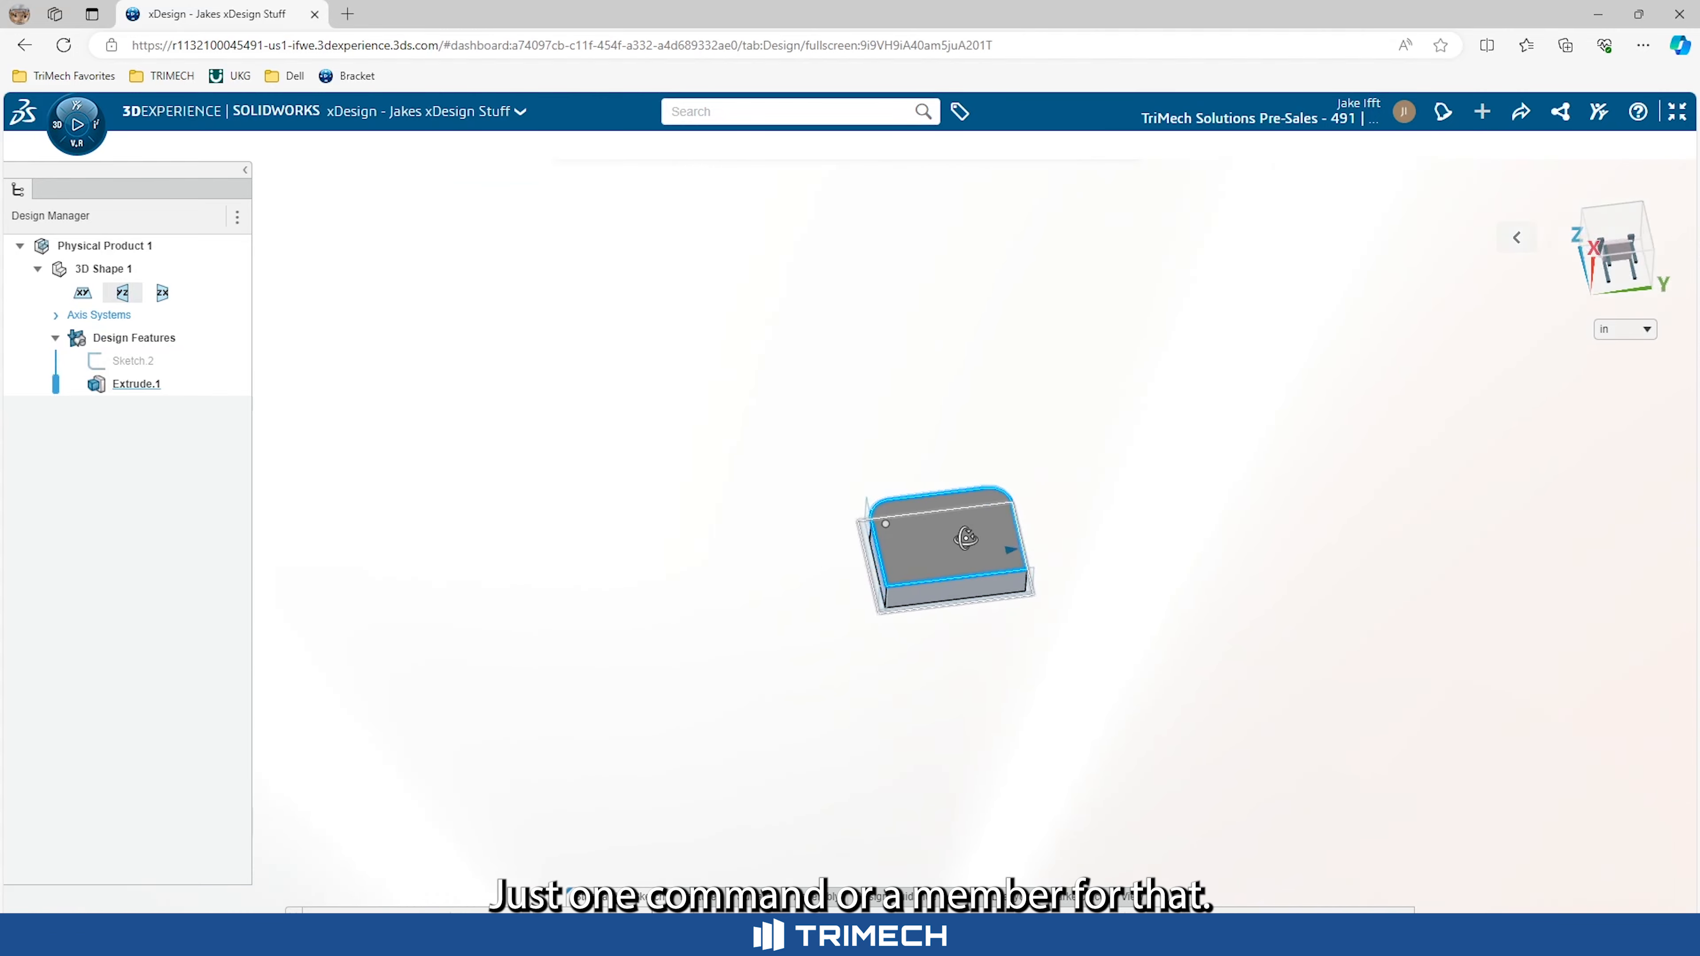
pyautogui.click(959, 512)
pyautogui.click(960, 550)
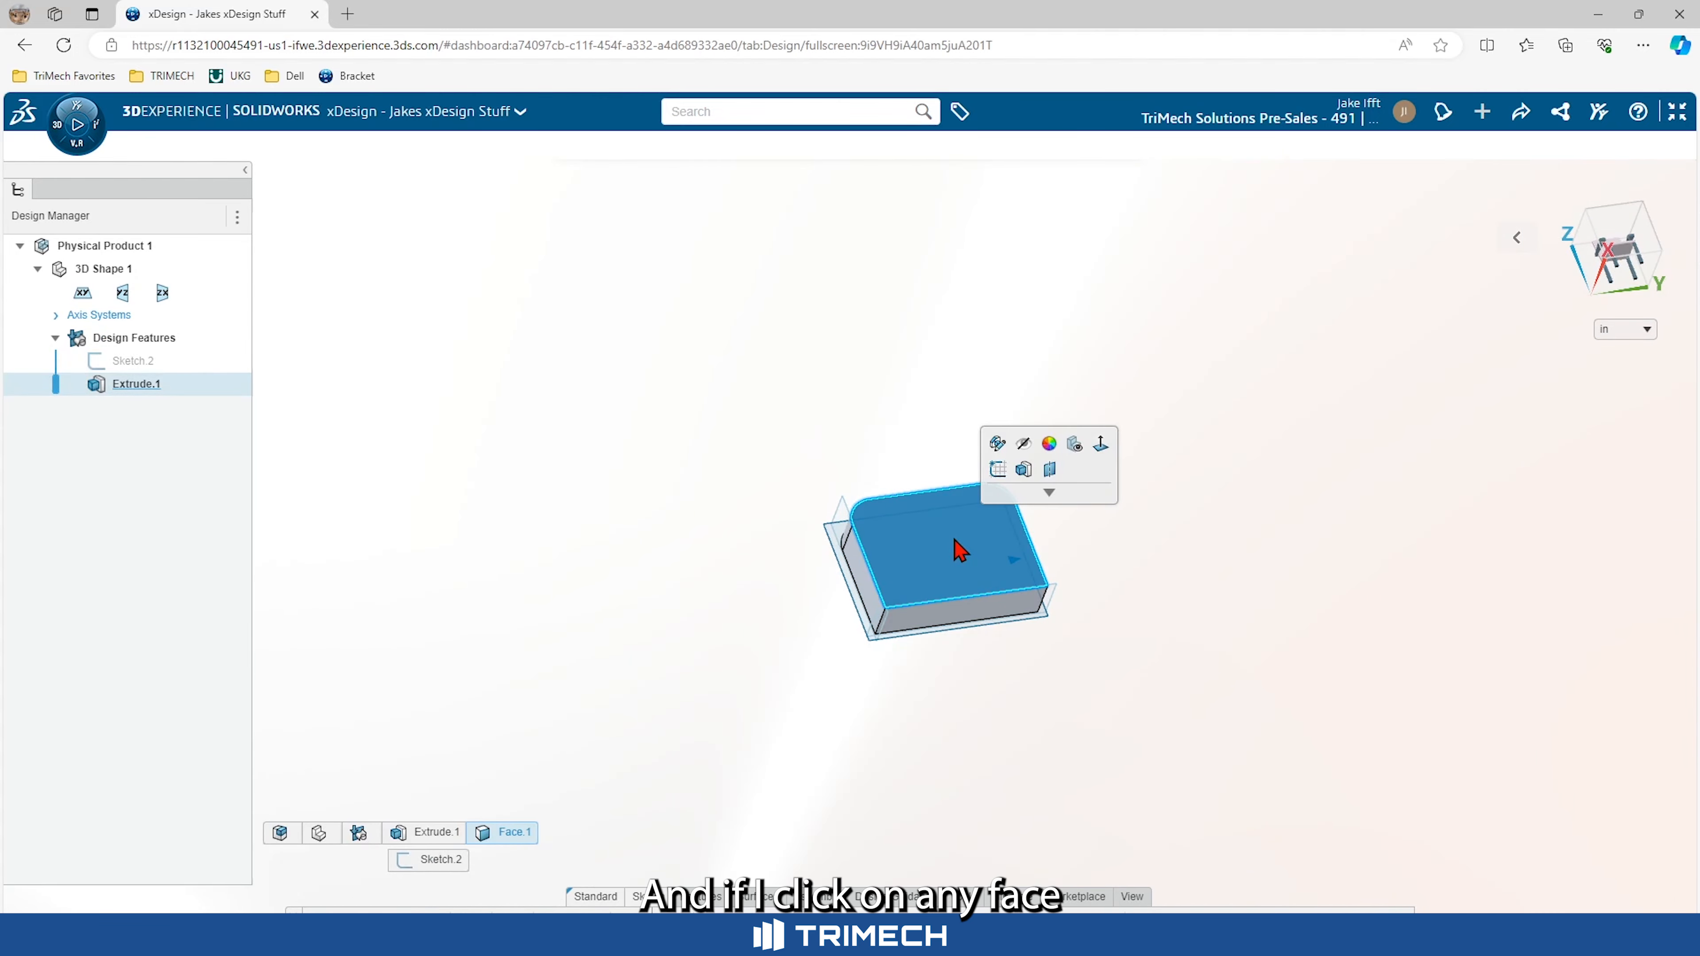
pyautogui.click(999, 471)
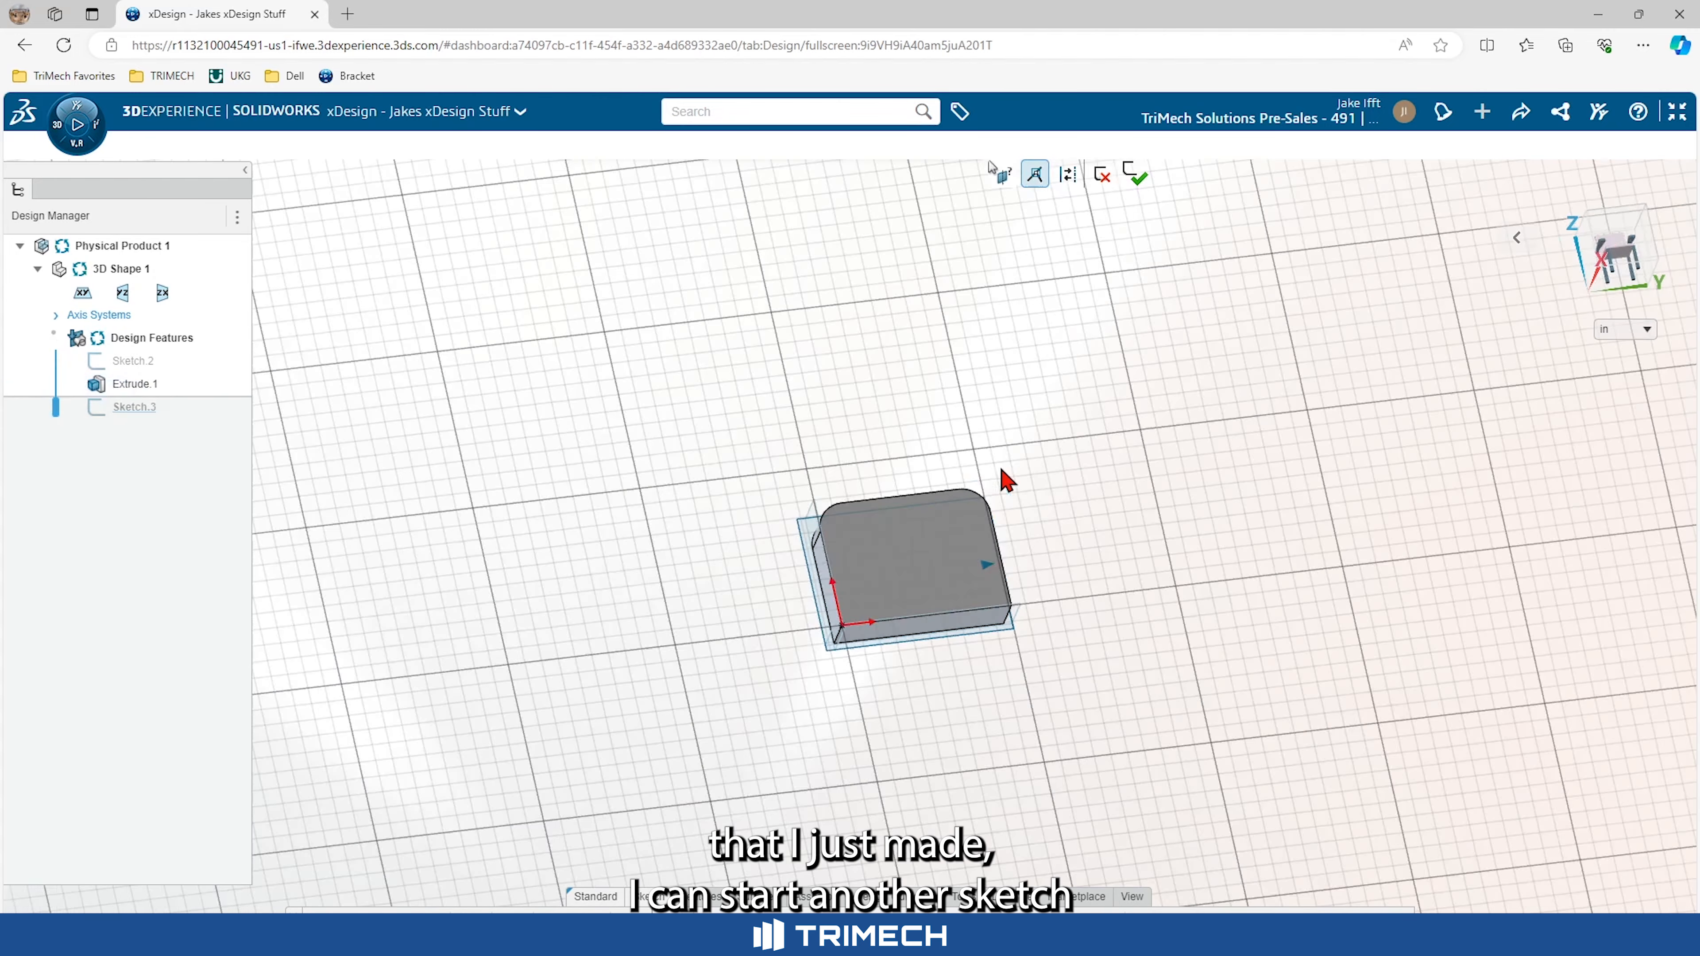
pyautogui.moveTo(998, 474); pyautogui.dragTo(1098, 475, button='right')
pyautogui.click(837, 568)
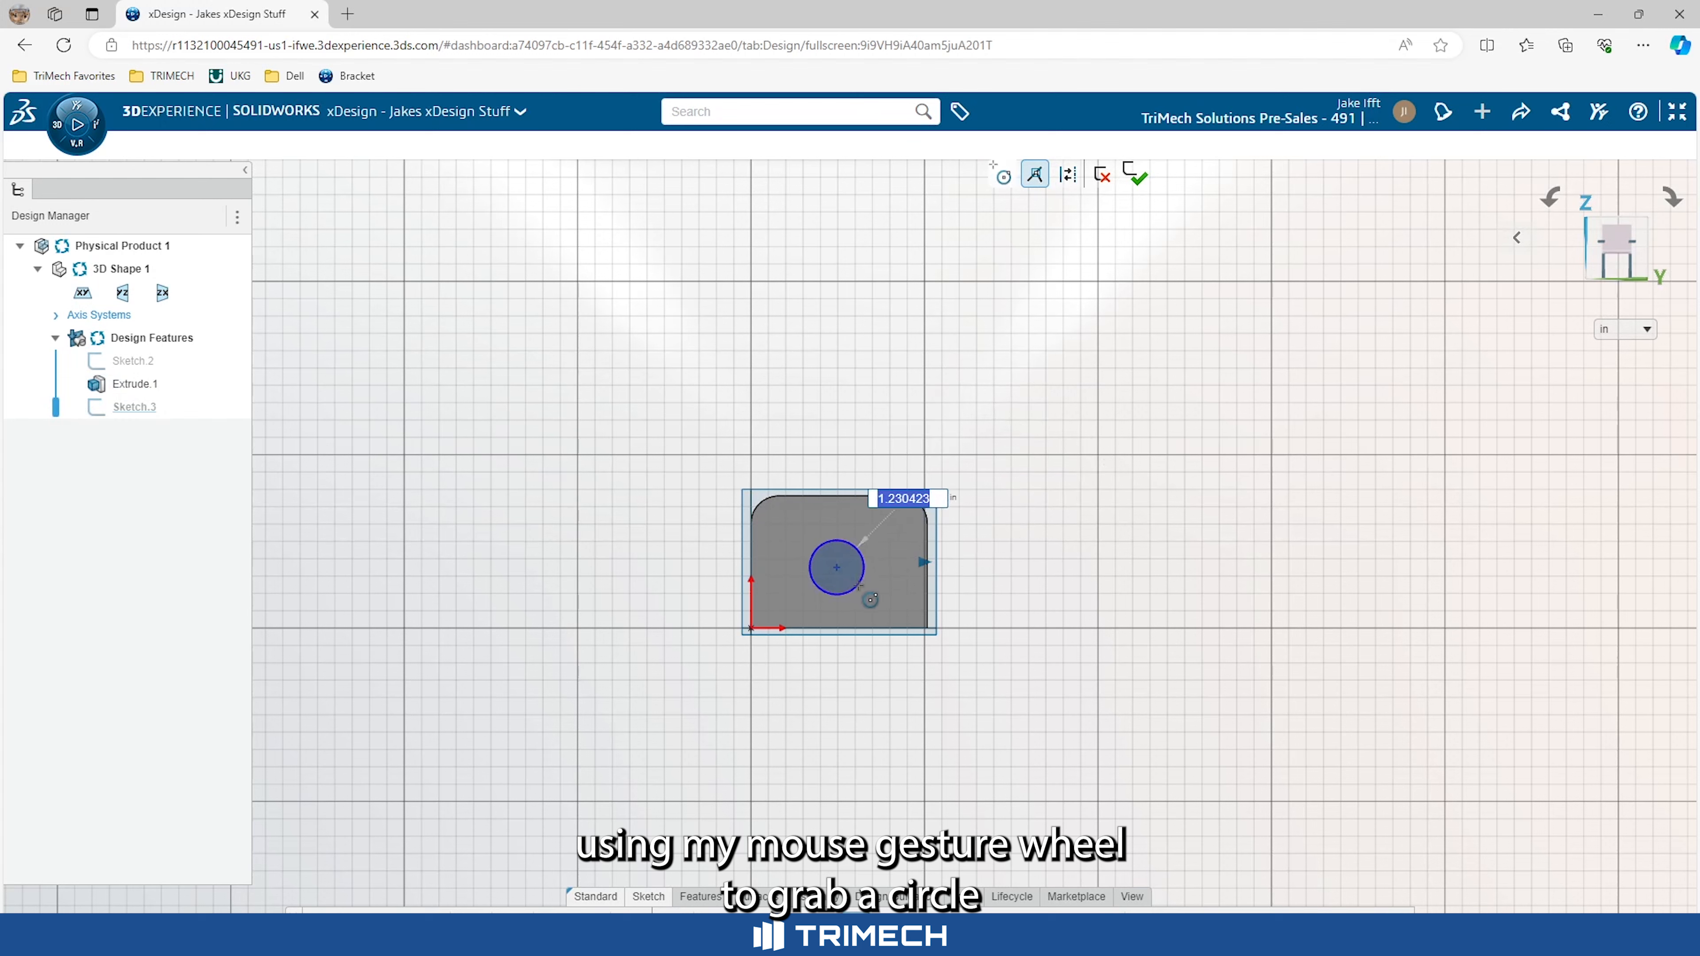
pyautogui.click(863, 579)
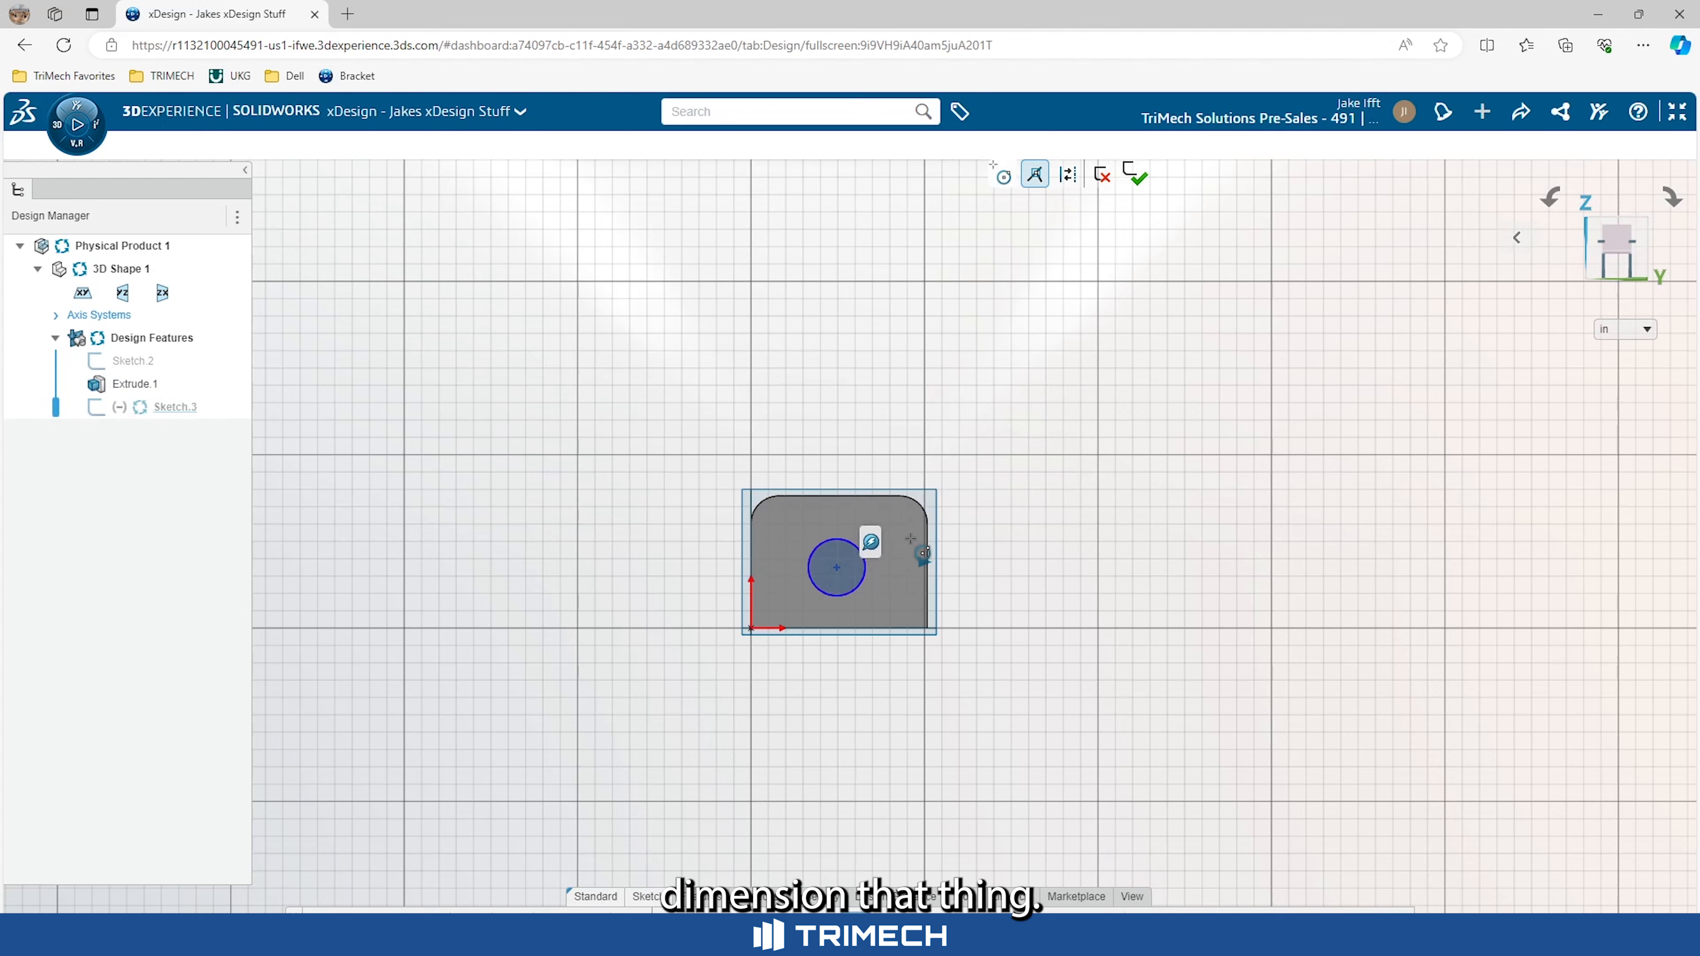
# Leave the circle command and set the circle's diameter to 1 in
pyautogui.press('Escape')
pyautogui.click(865, 576)
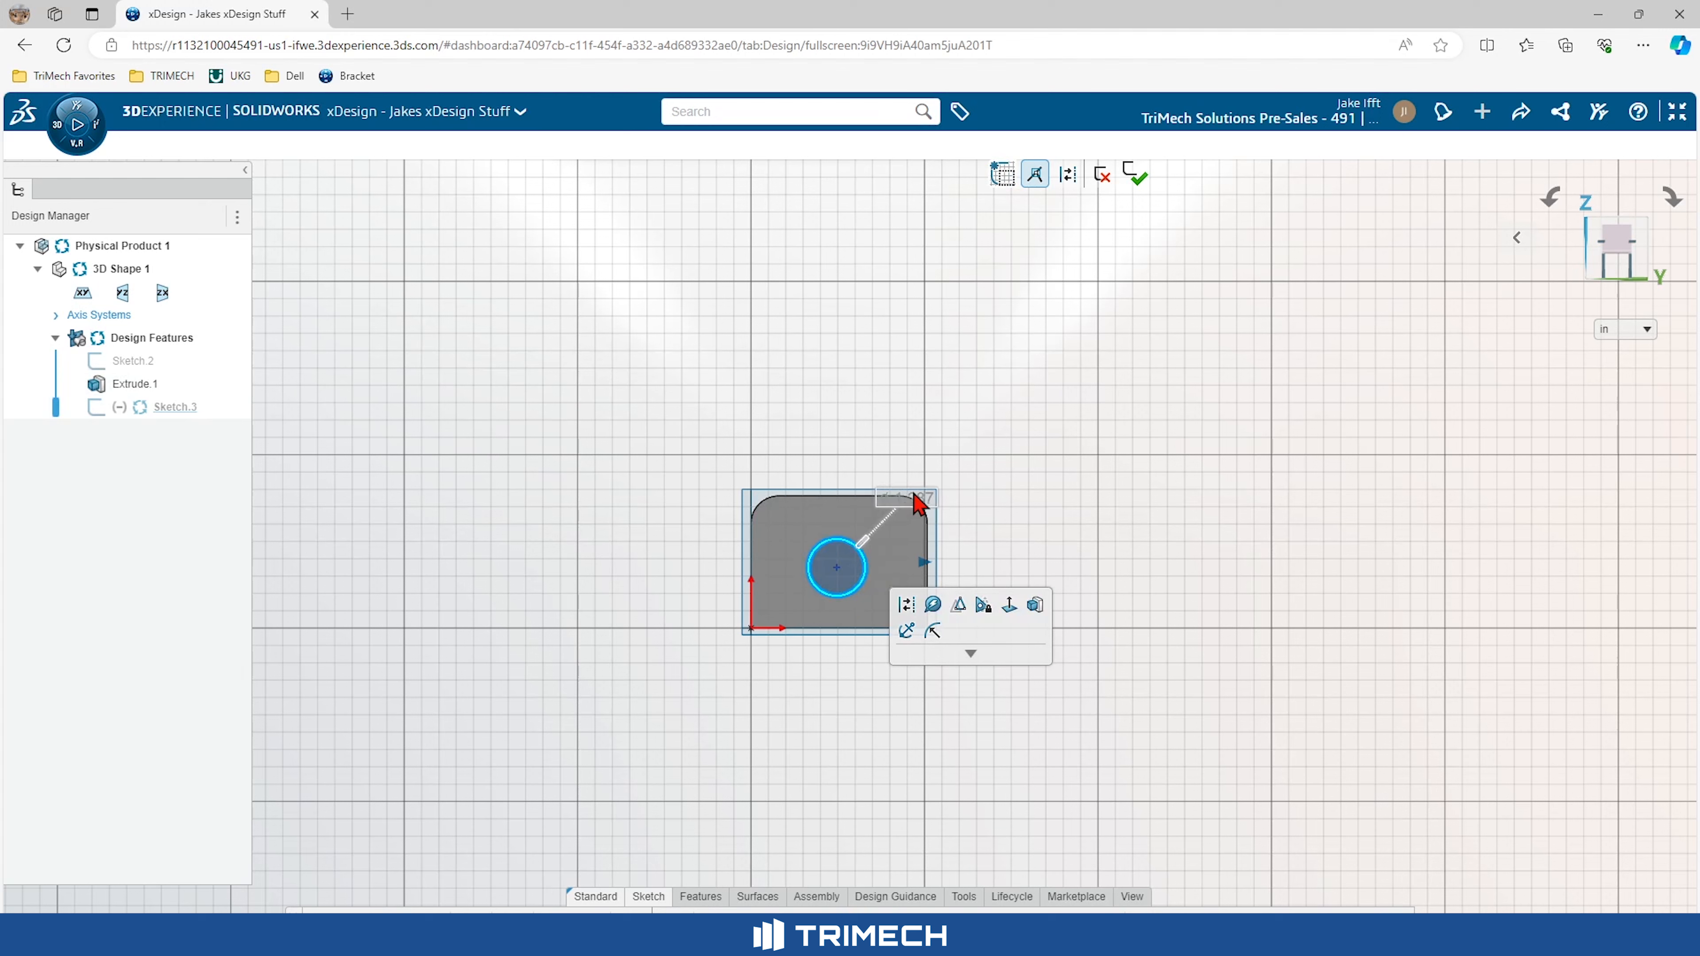
pyautogui.click(907, 516)
pyautogui.write('1')
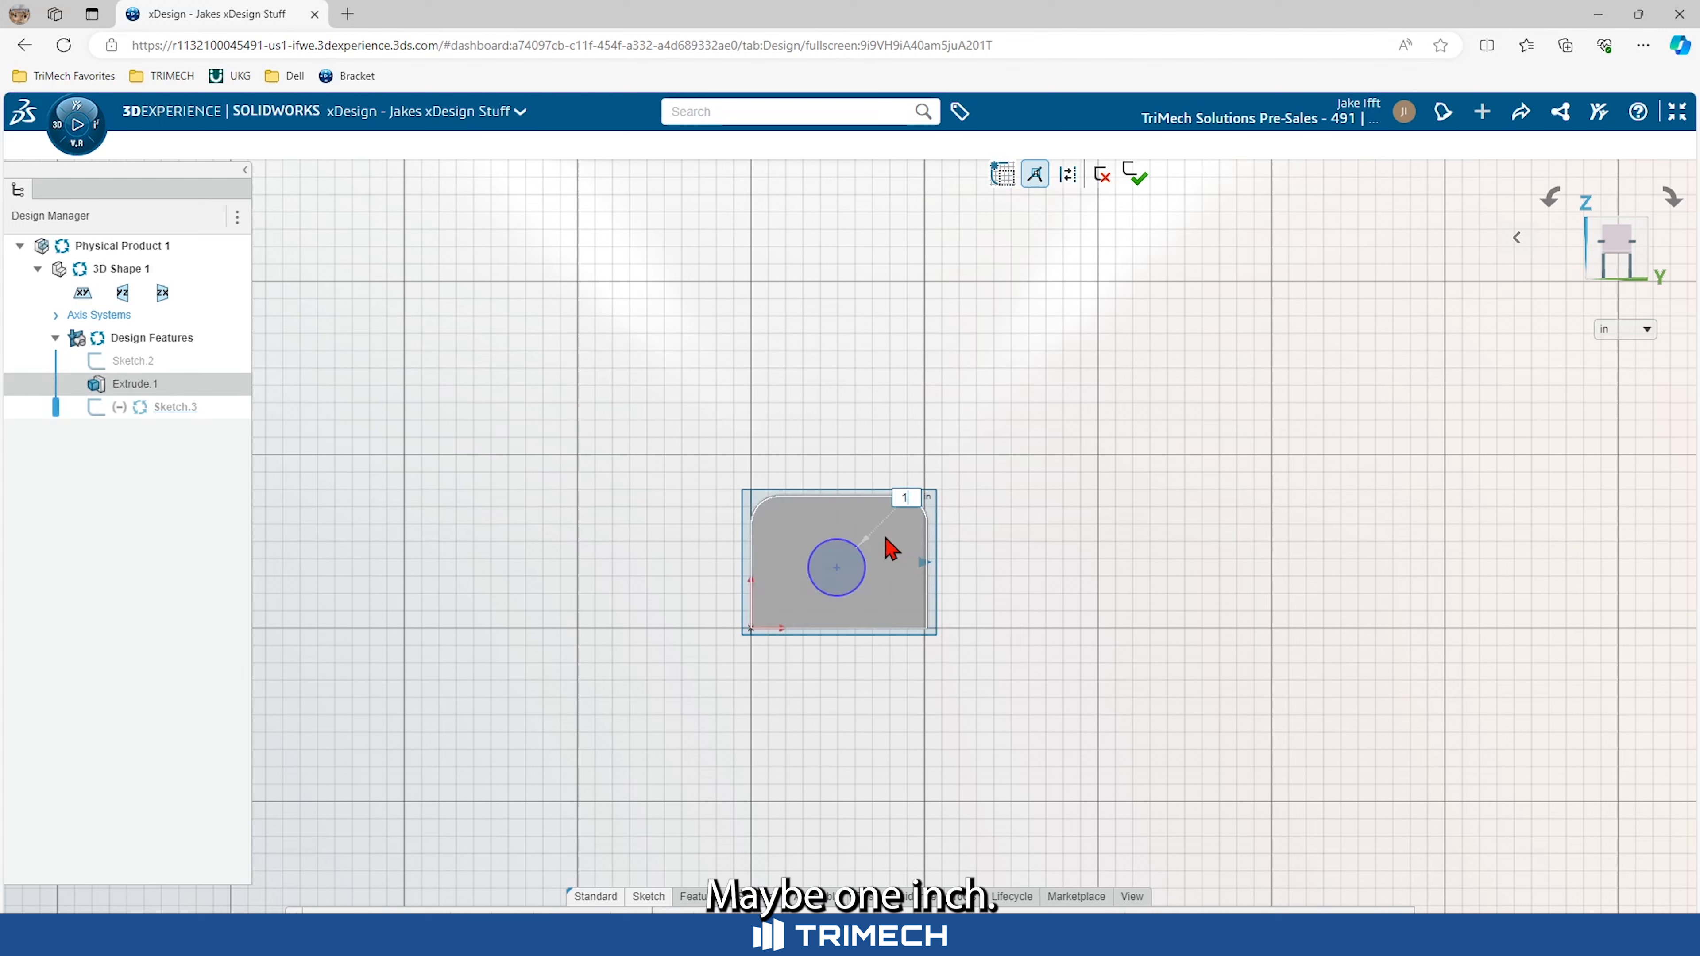
pyautogui.press('Return')
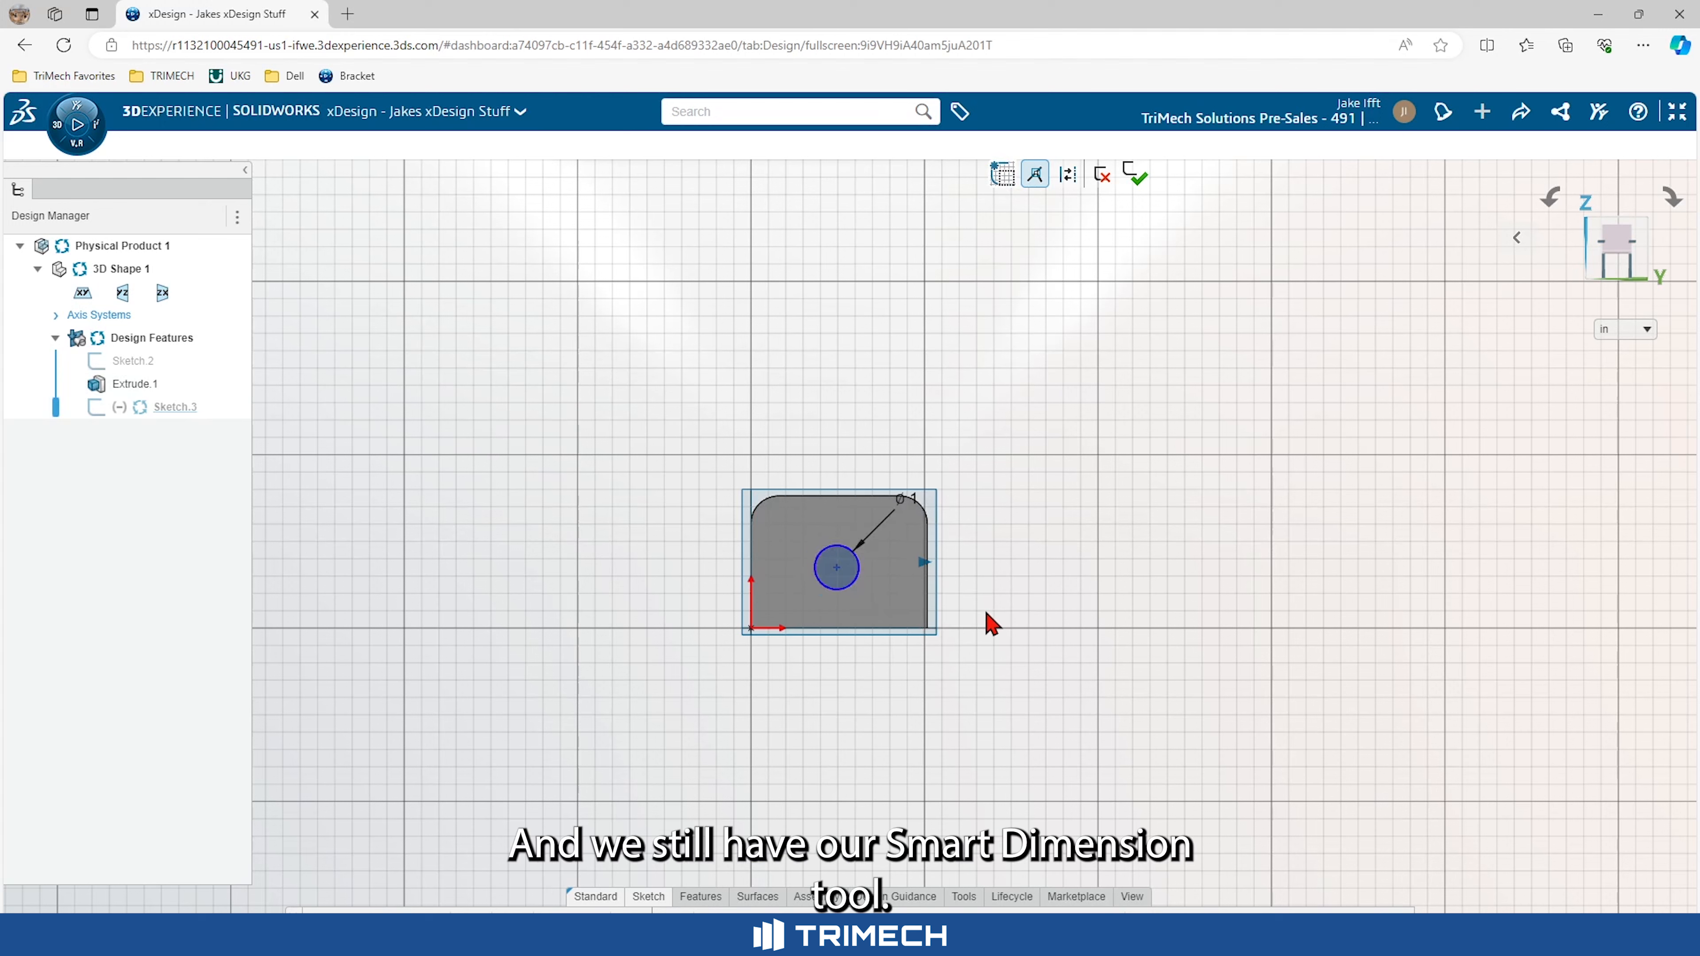
# Add a sketch dimension placing the circle's center 1 in horizontally from the block's straight edge at the origin
pyautogui.rightClick(1006, 616)
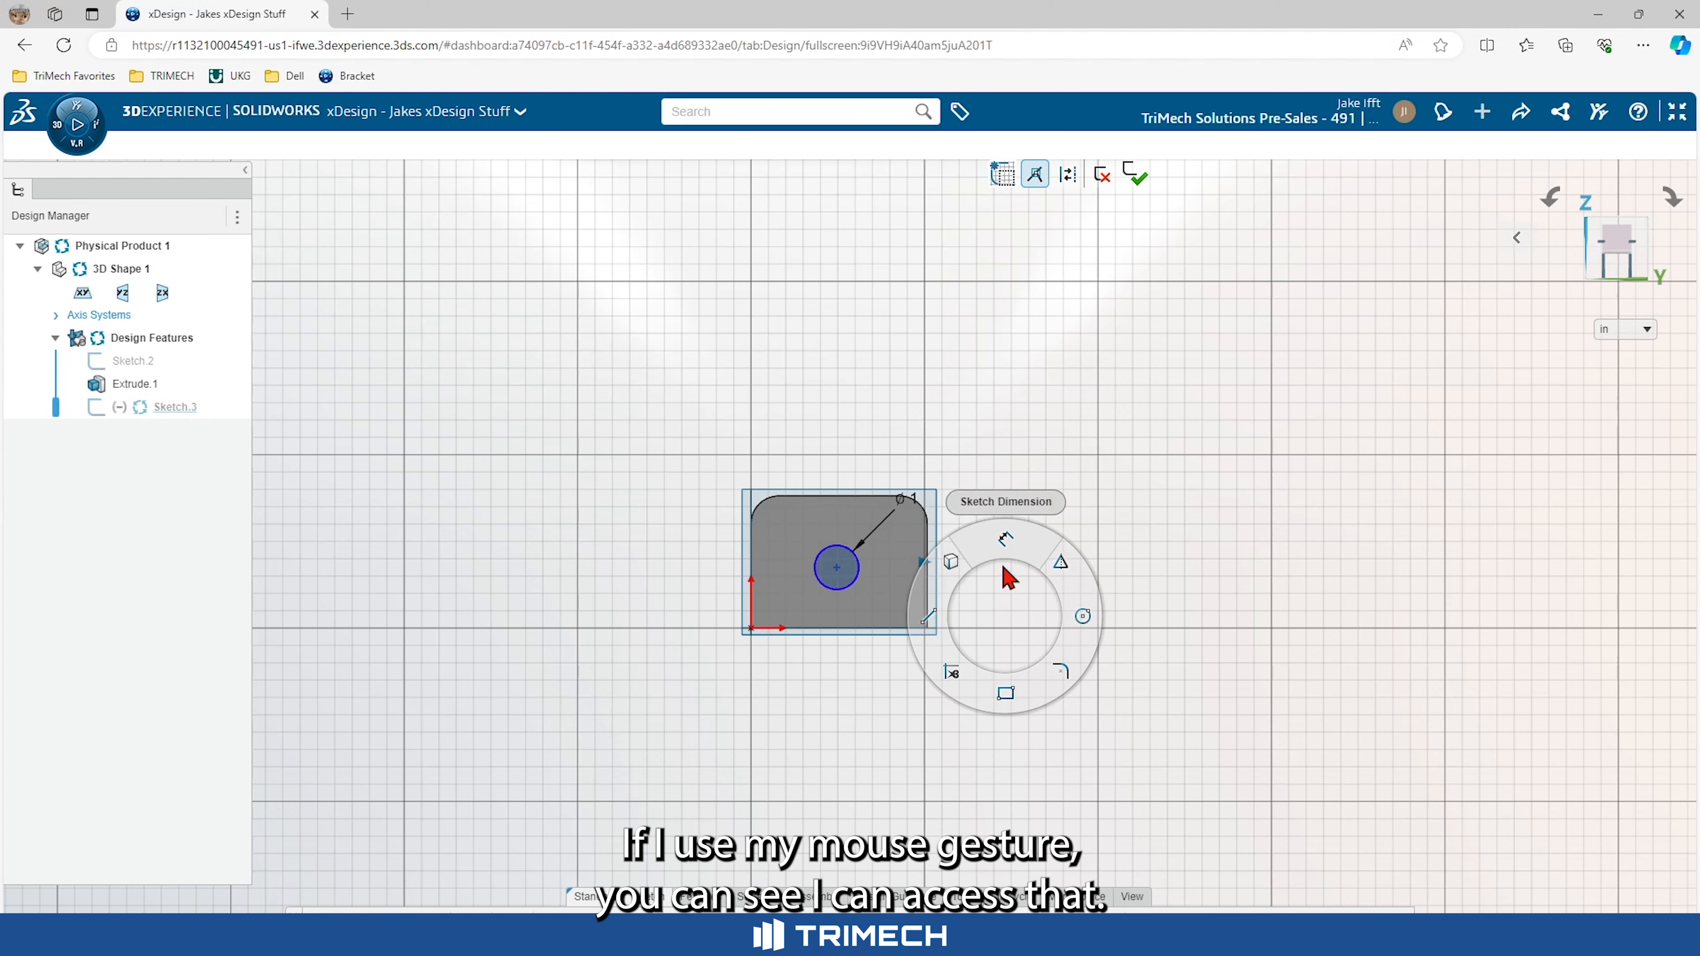
pyautogui.click(1007, 538)
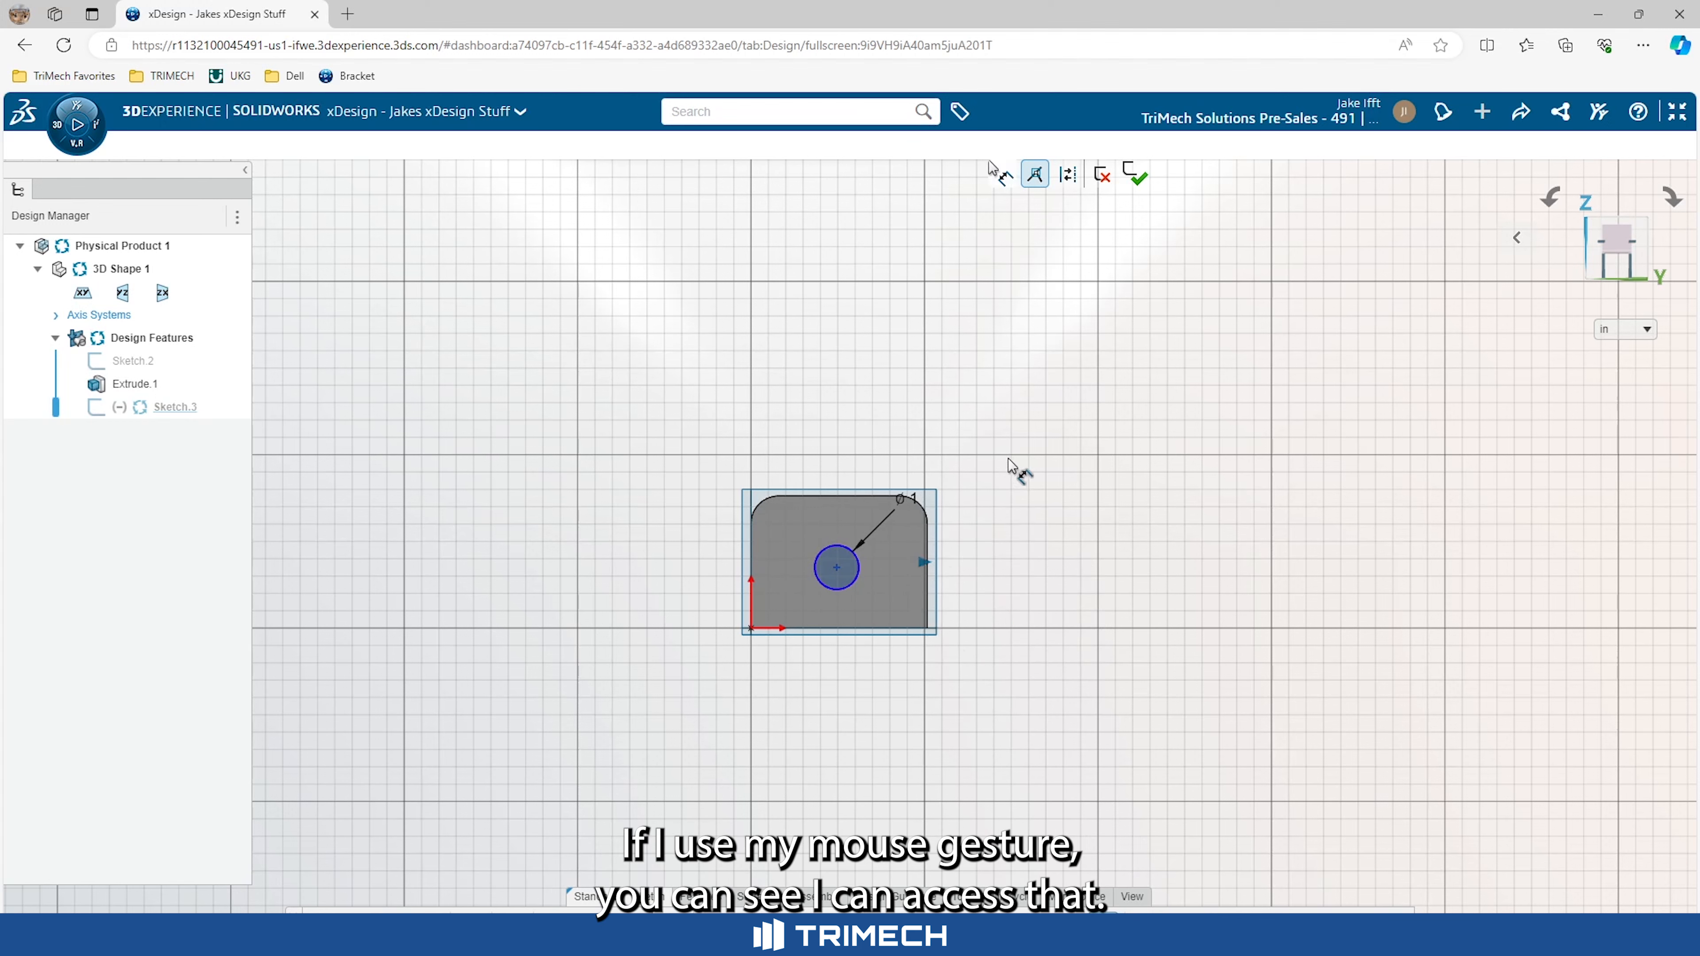
pyautogui.click(859, 576)
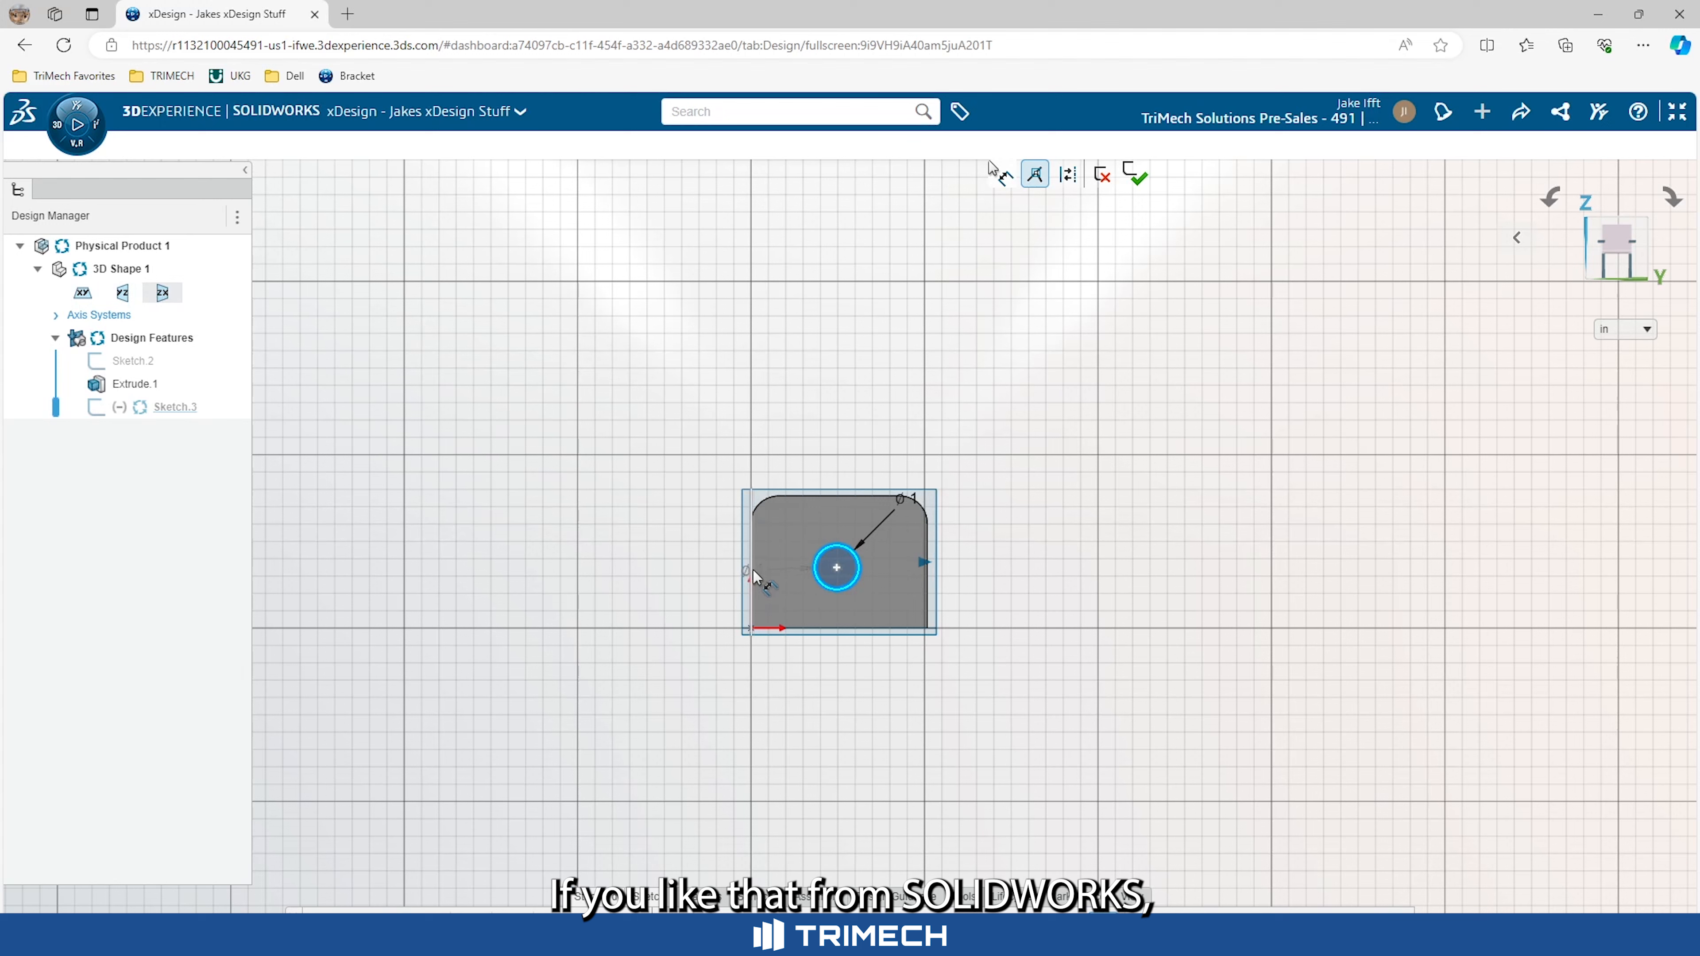
pyautogui.click(751, 577)
pyautogui.click(791, 677)
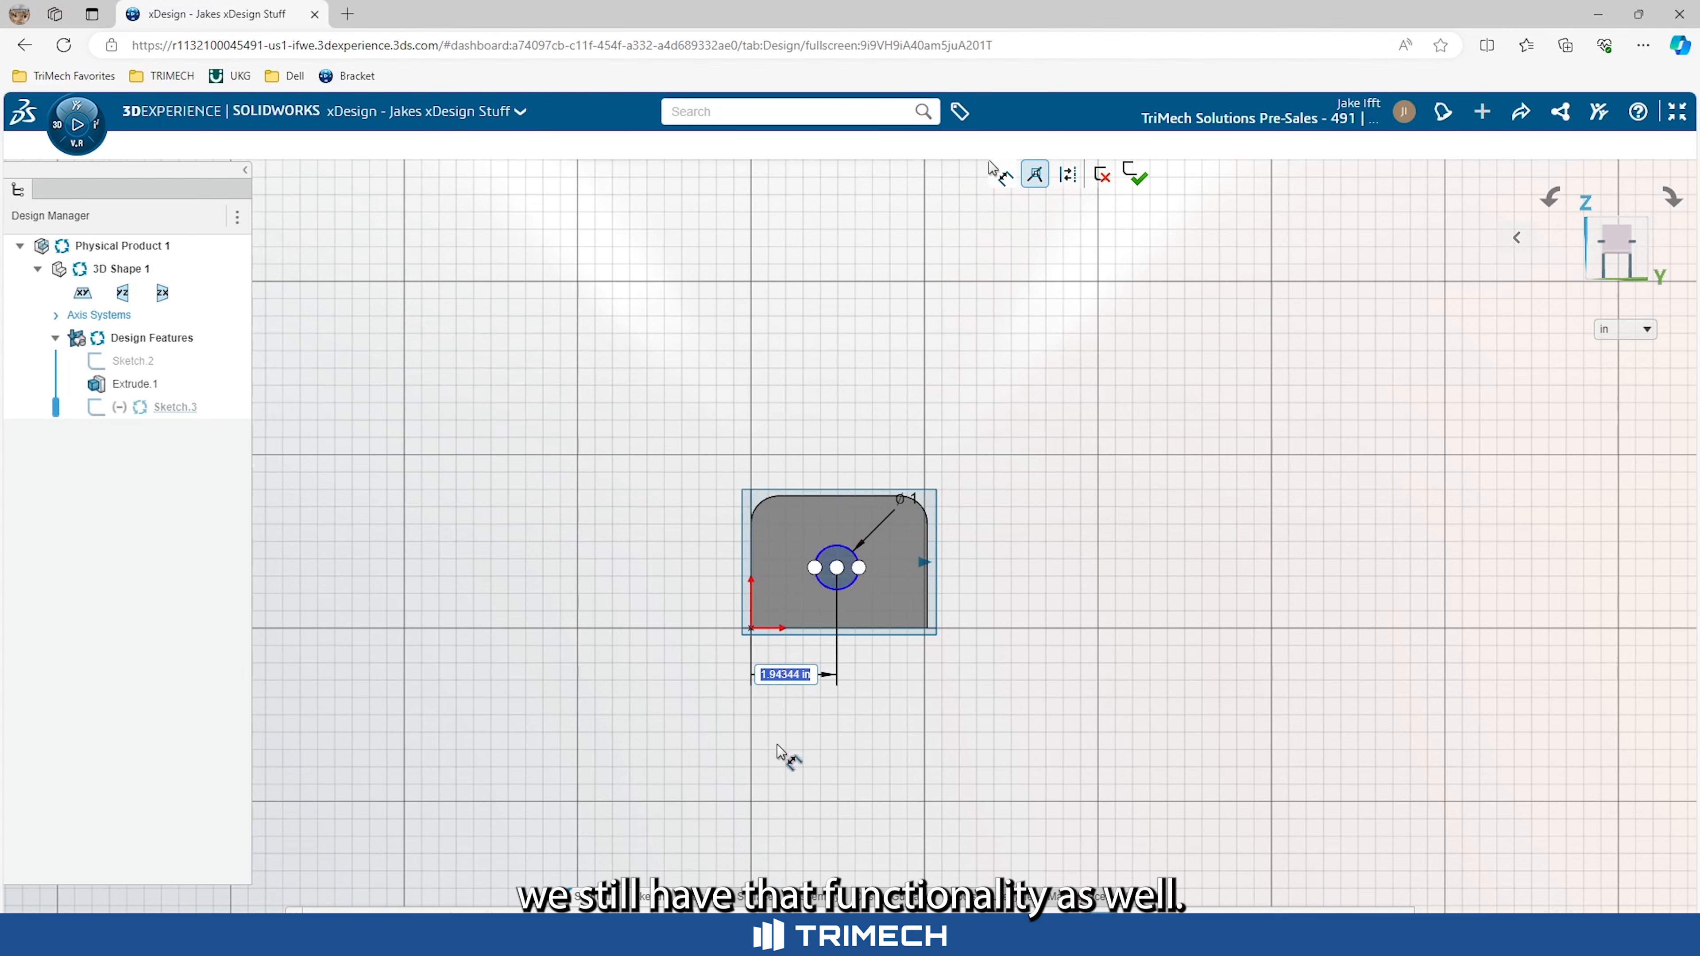
pyautogui.write('1')
pyautogui.press('Return')
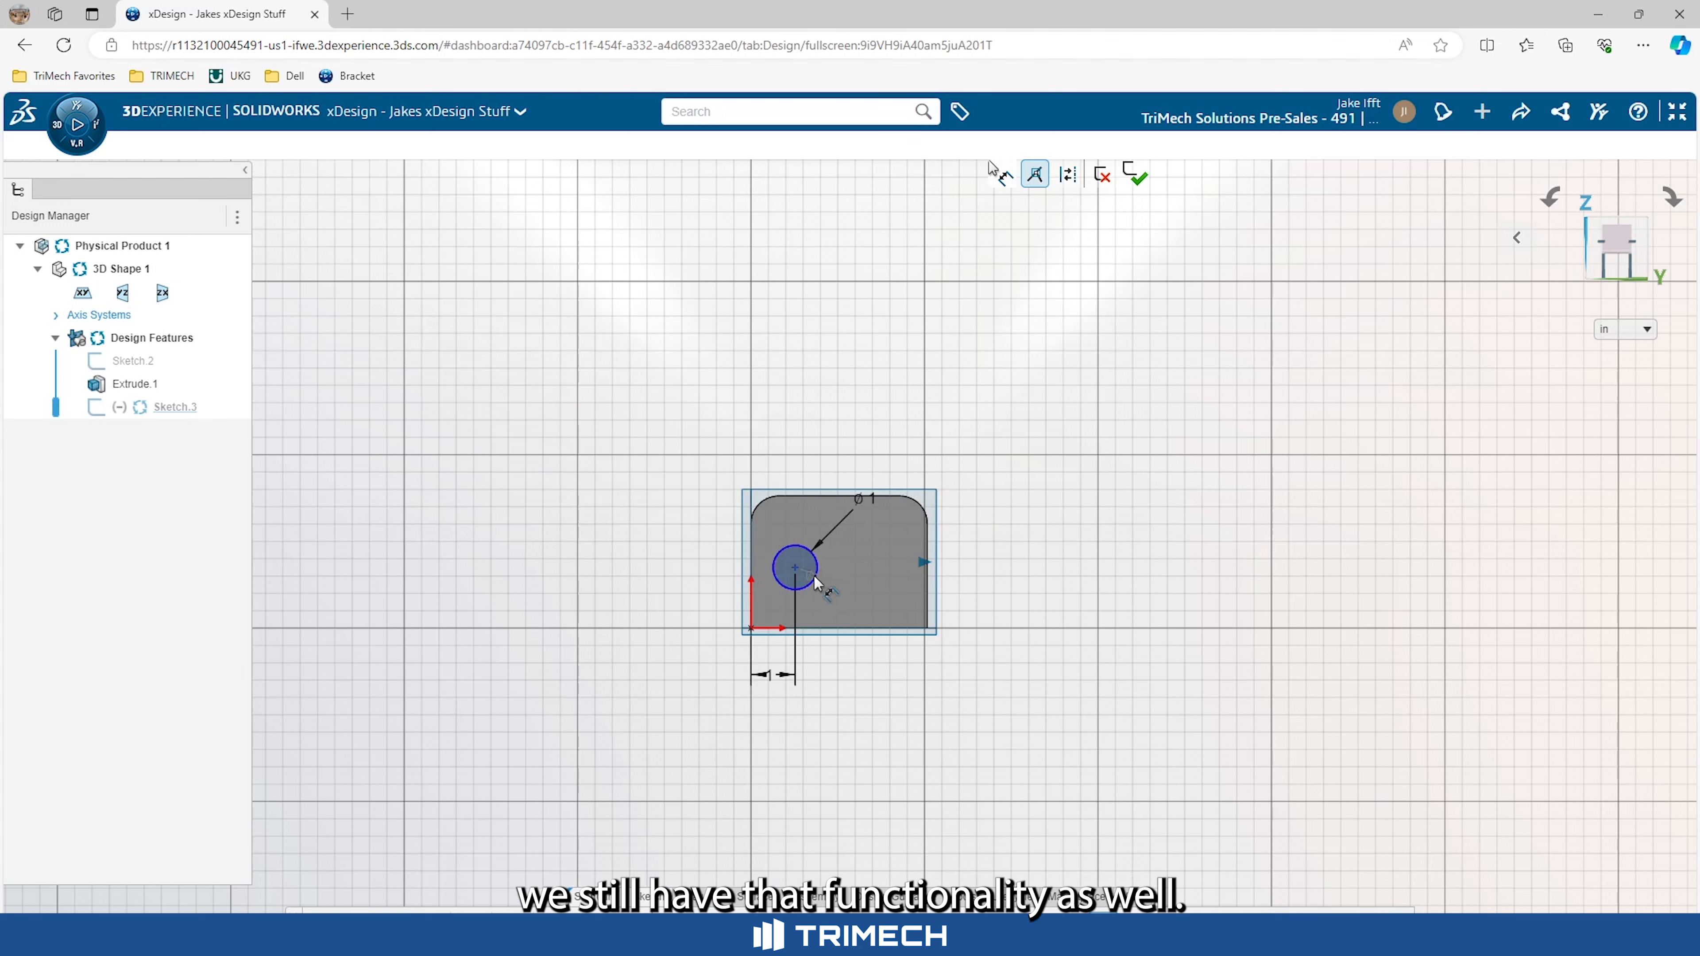
# Add a sketch dimension placing the circle's center 1.25 in vertically above the block's horizontal edge at the origin
pyautogui.click(815, 582)
pyautogui.click(777, 628)
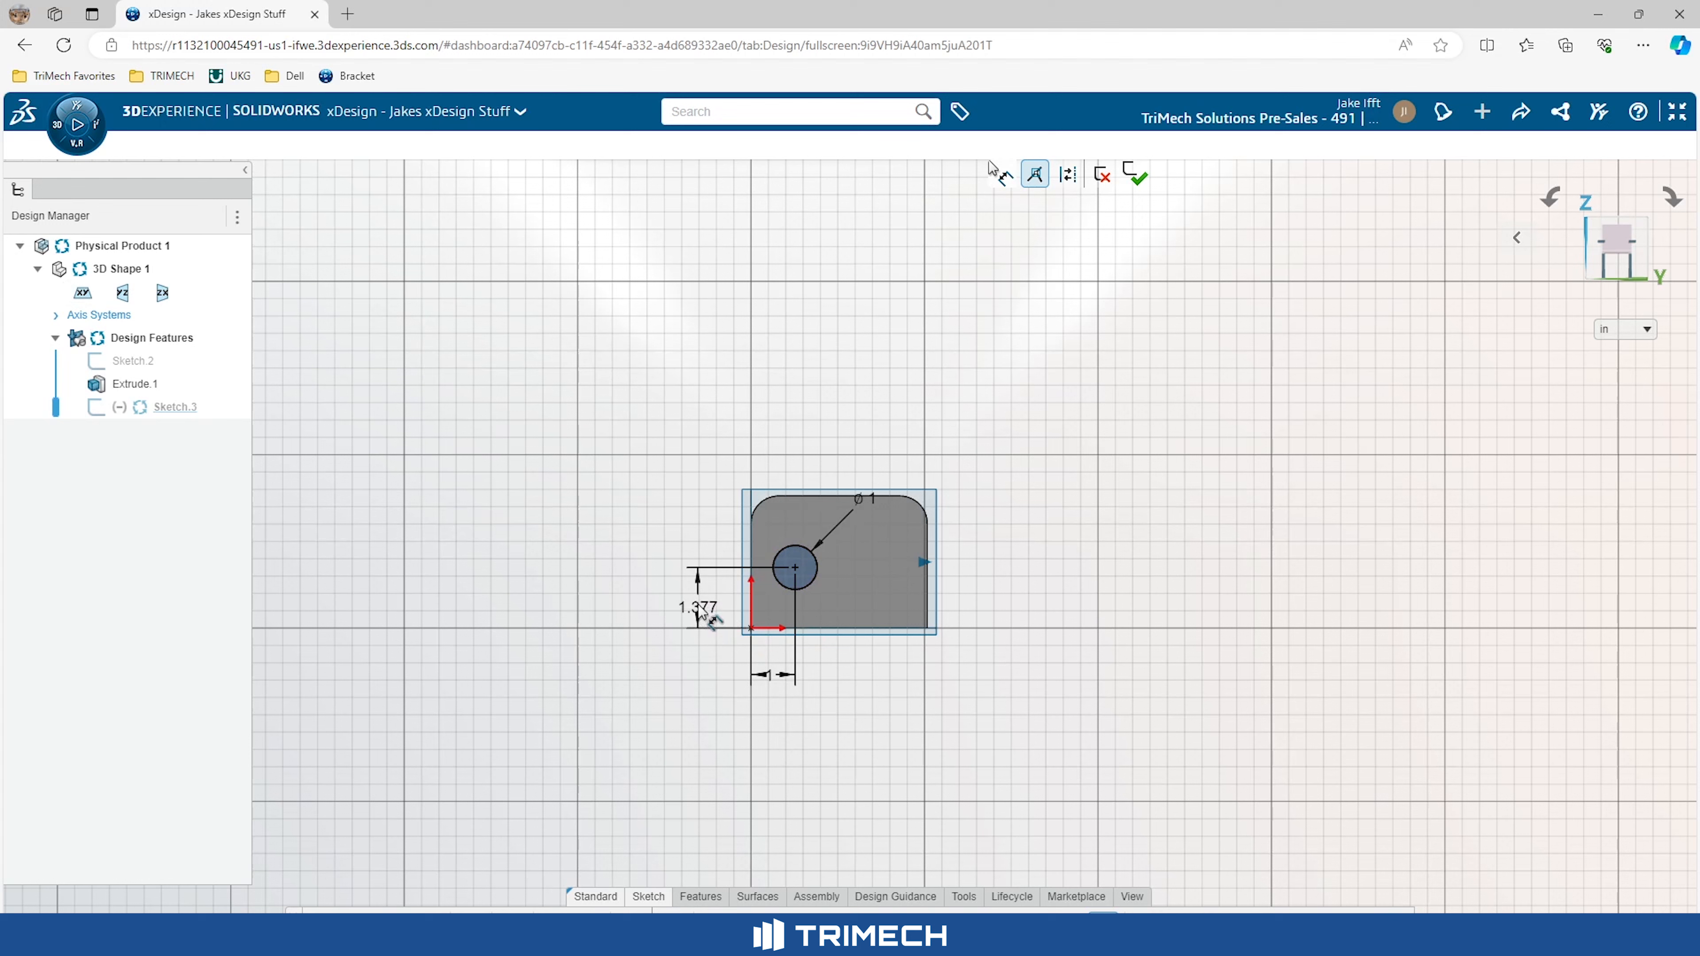
pyautogui.click(698, 632)
pyautogui.write('1.2')
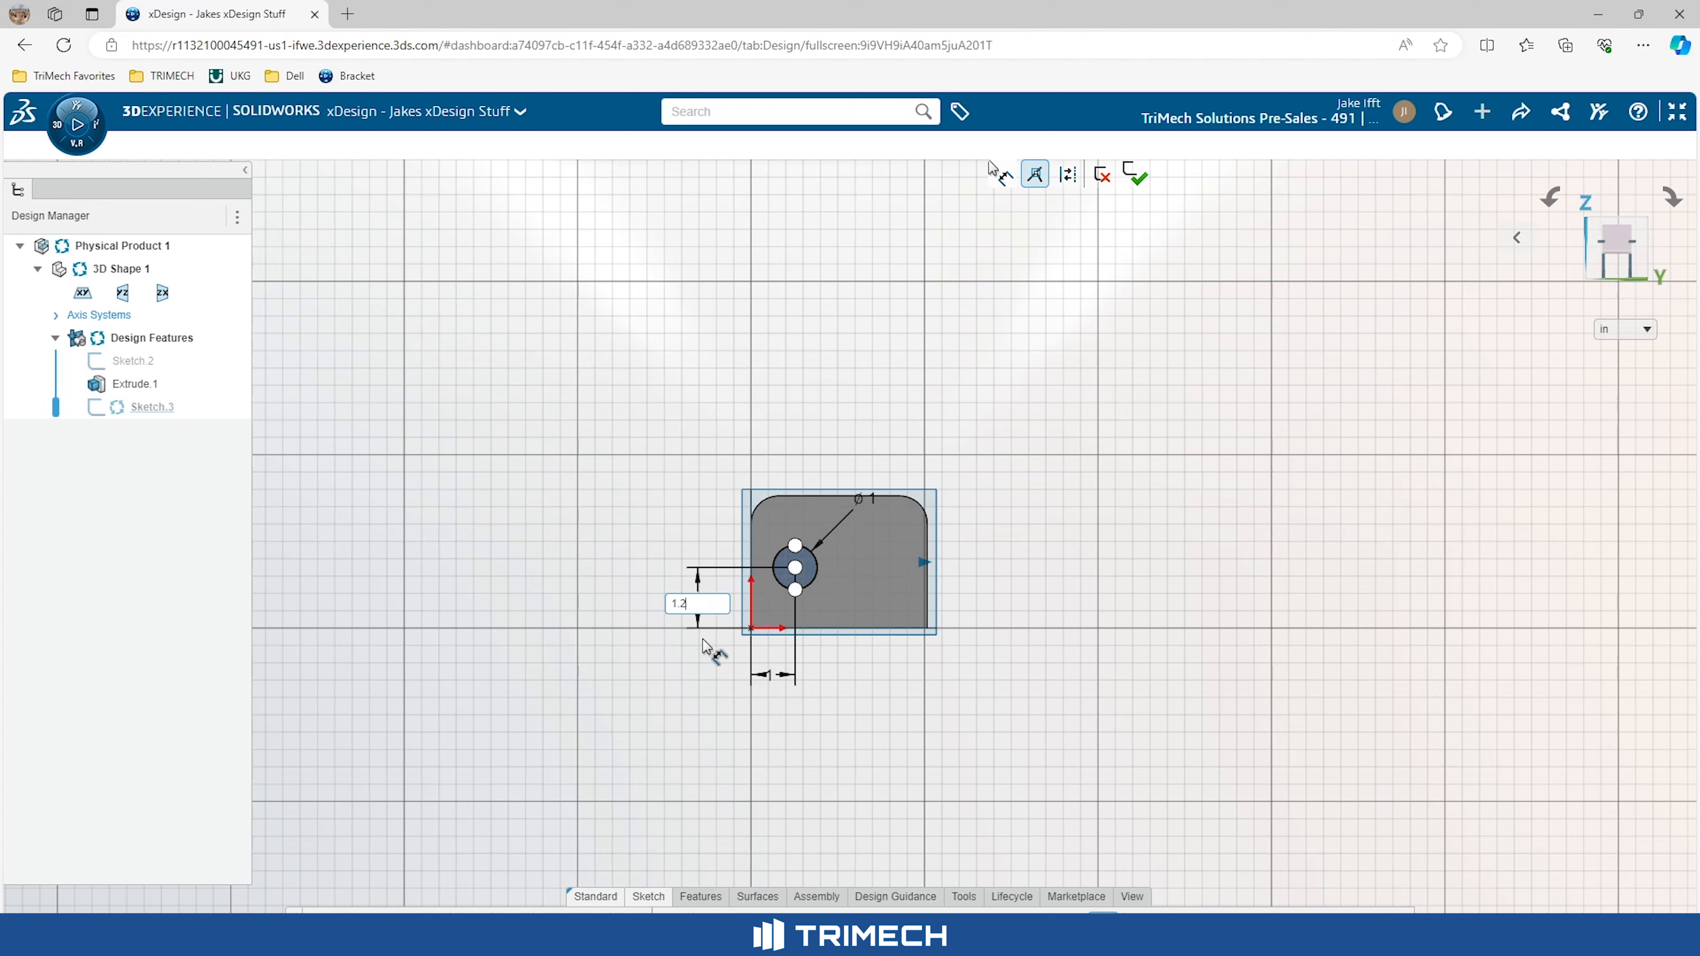
pyautogui.write('5')
pyautogui.press('Return')
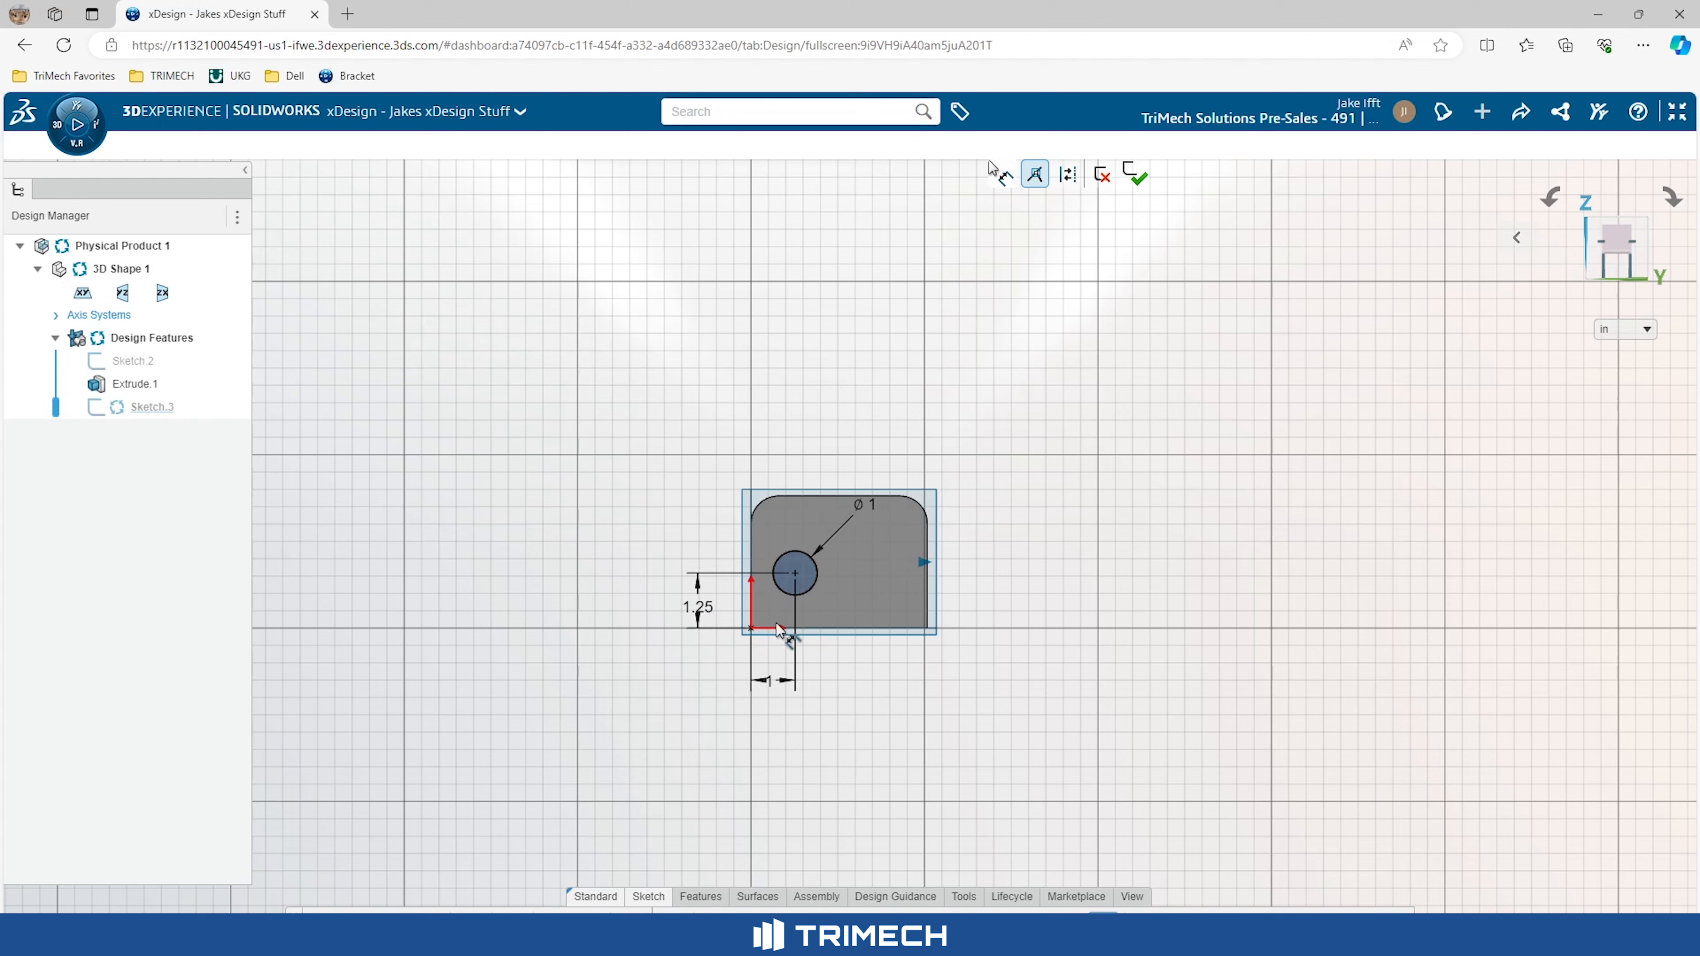
# Extrude the circle's contour as a solid cut, reversed into the block and set to Through one way
pyautogui.click(810, 576)
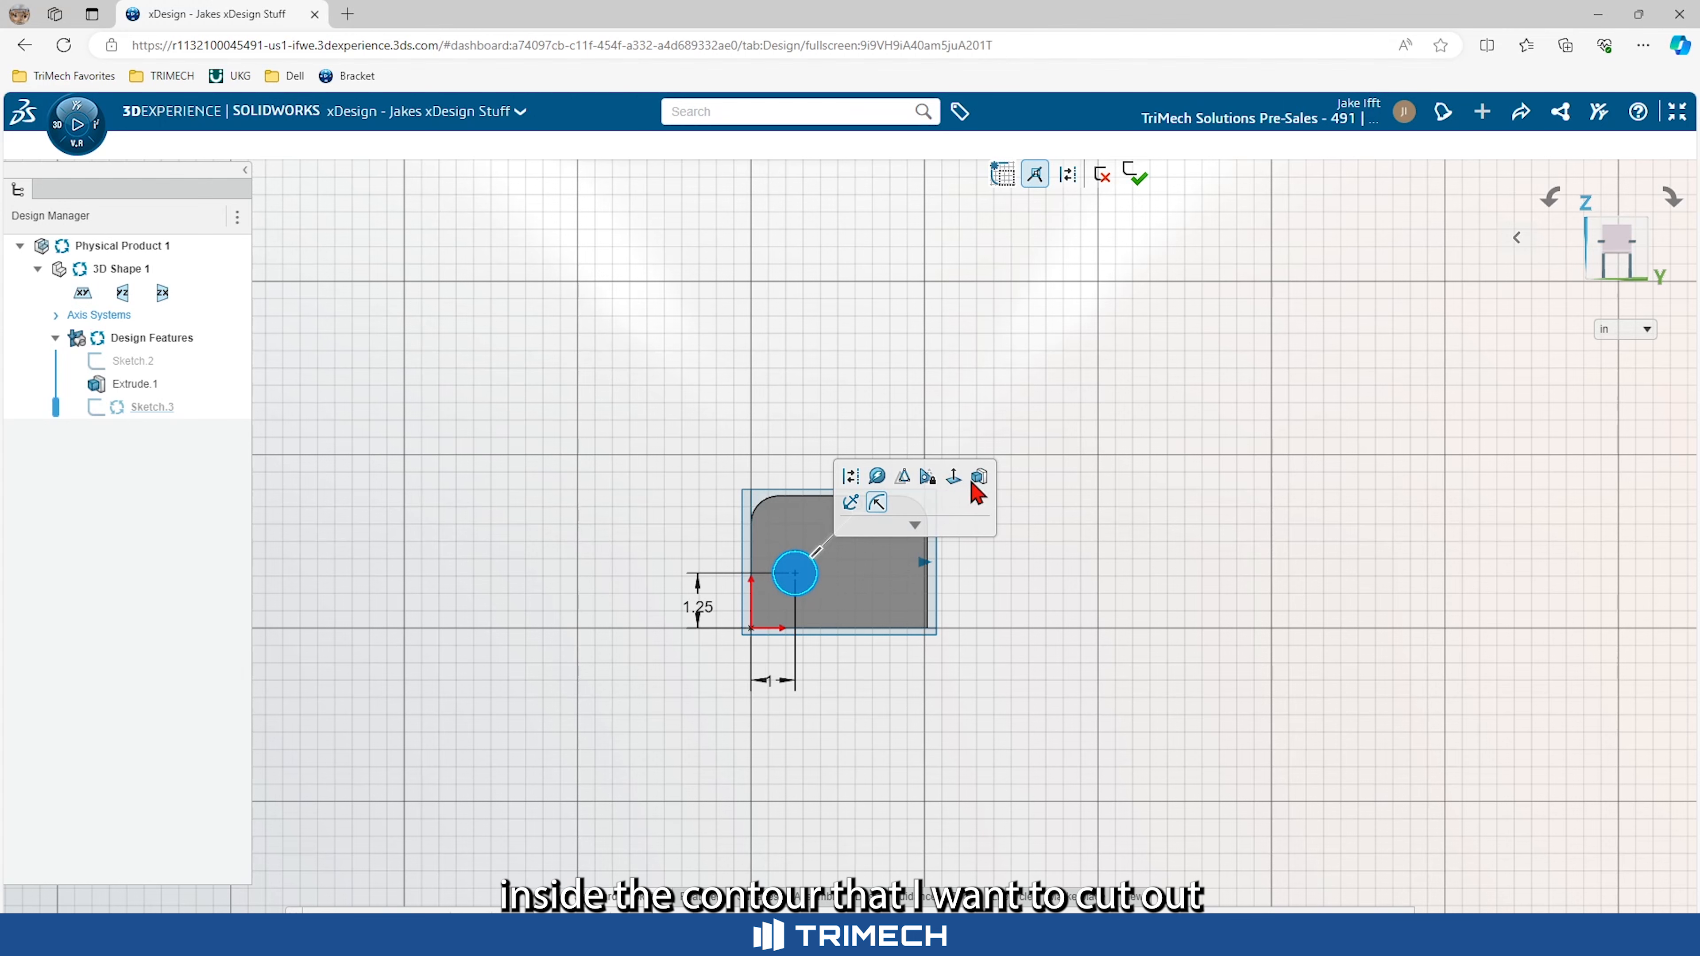
pyautogui.moveTo(907, 607)
pyautogui.mouseDown(button='middle')
pyautogui.moveTo(899, 531)
pyautogui.moveTo(861, 499)
pyautogui.mouseUp(button='middle')
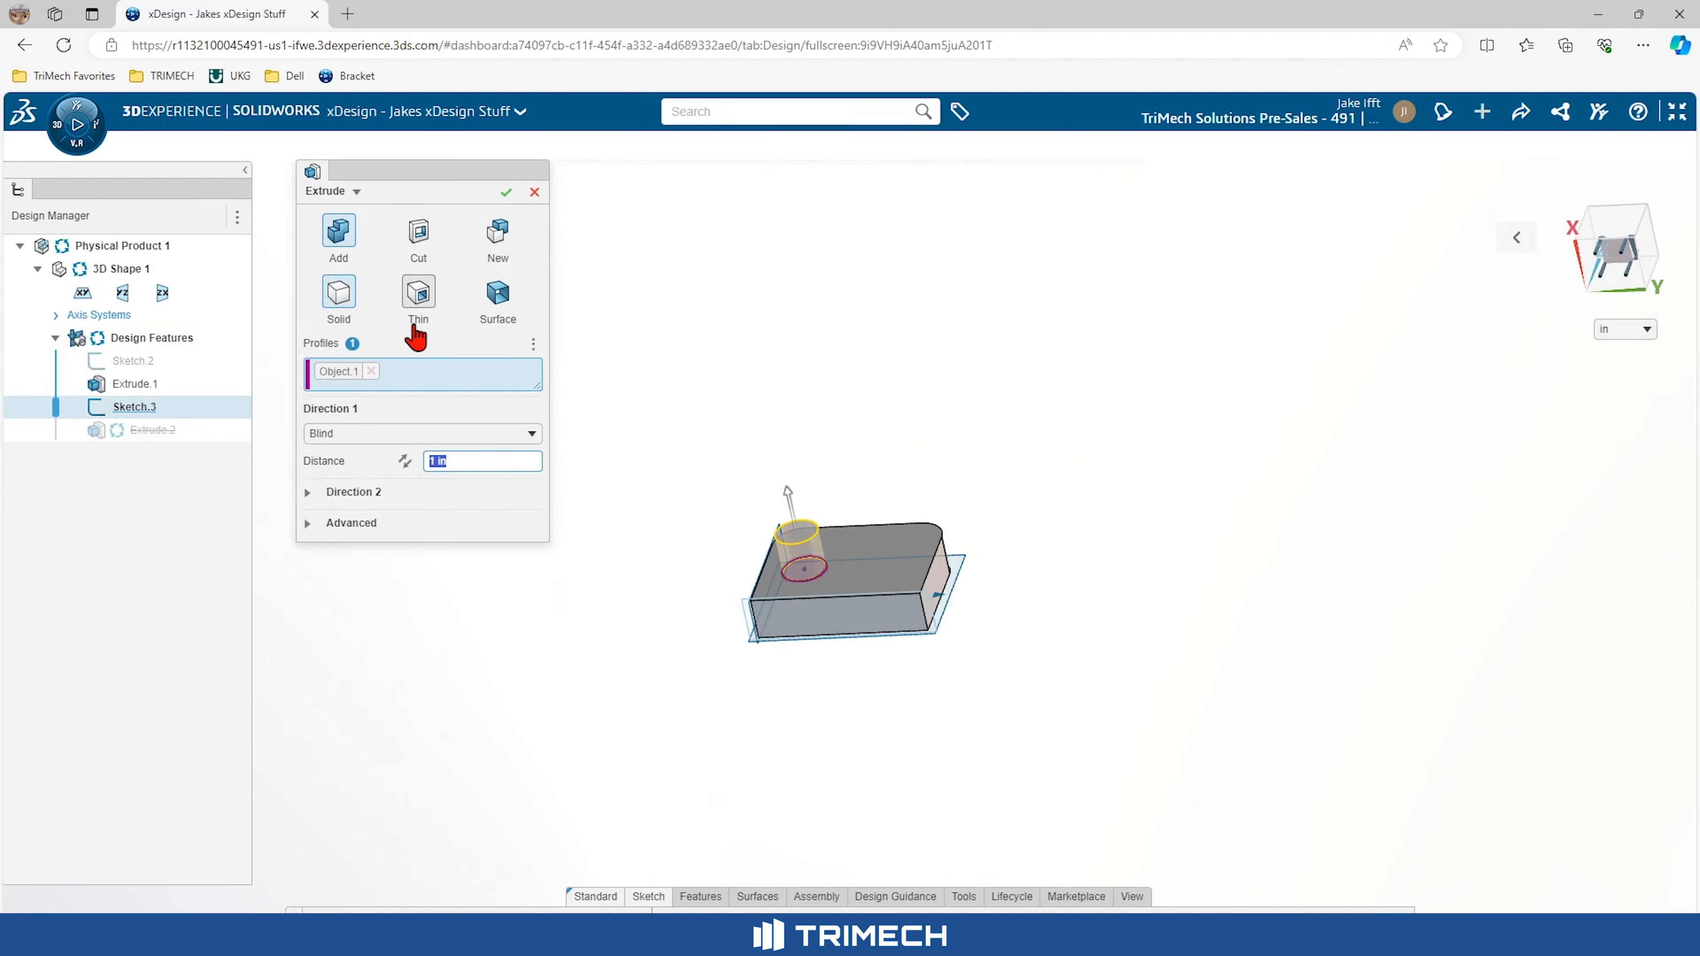
pyautogui.click(404, 461)
pyautogui.click(402, 435)
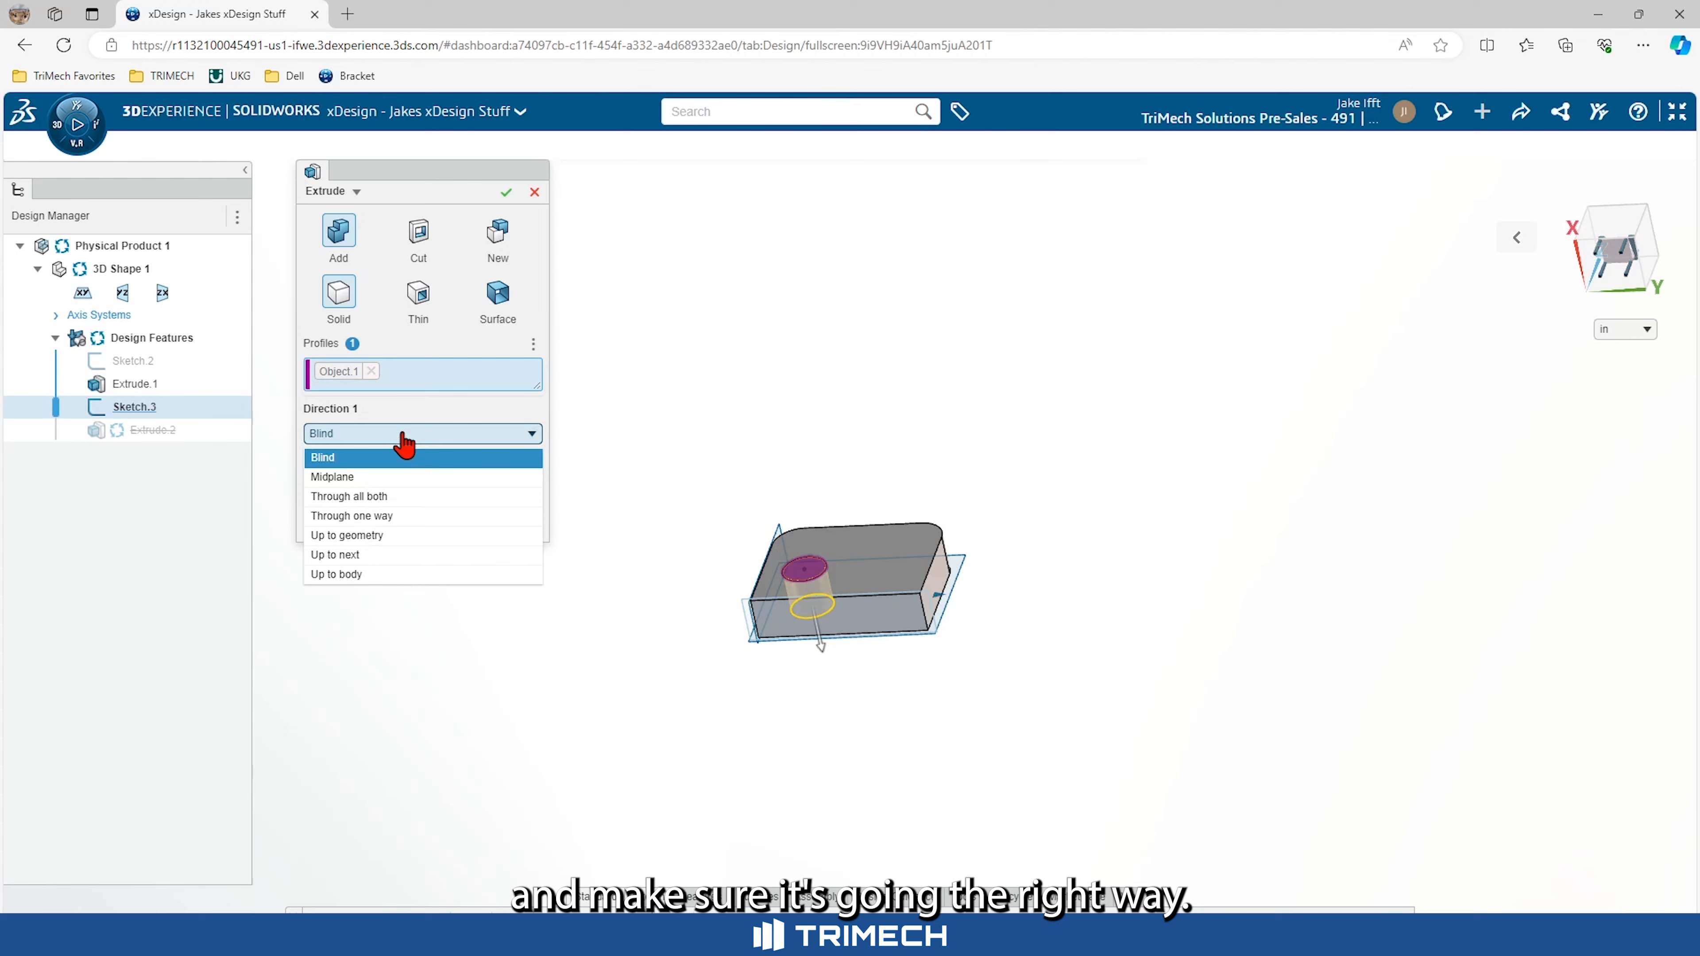
pyautogui.click(418, 234)
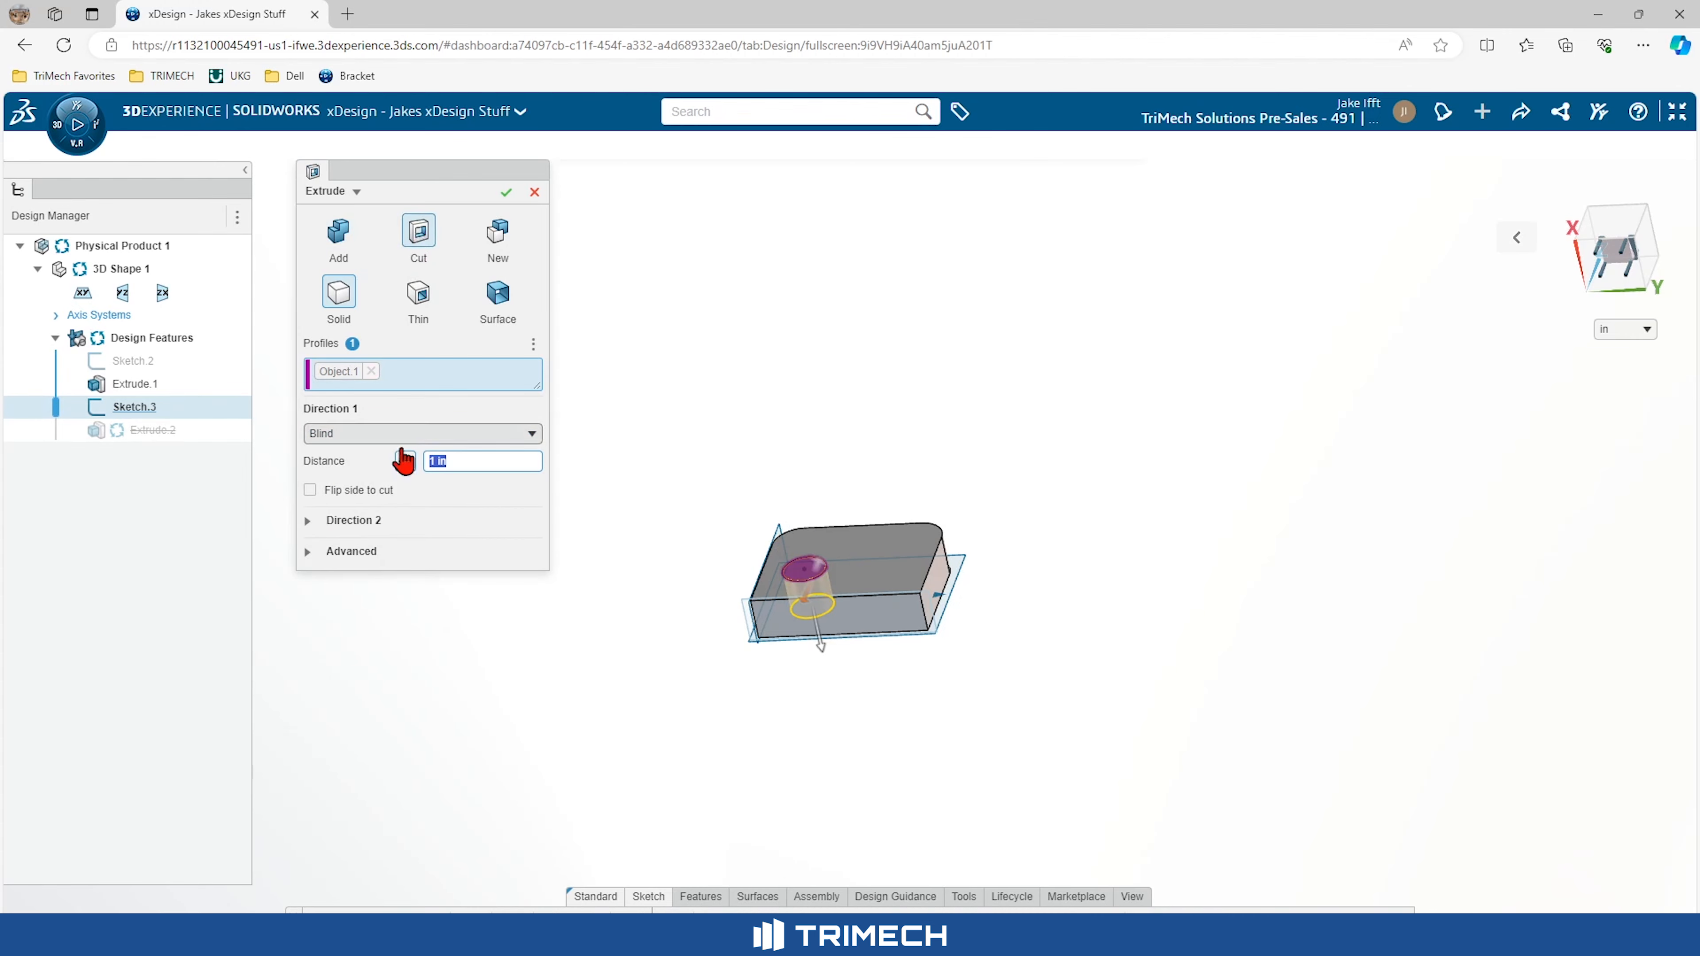
pyautogui.click(428, 435)
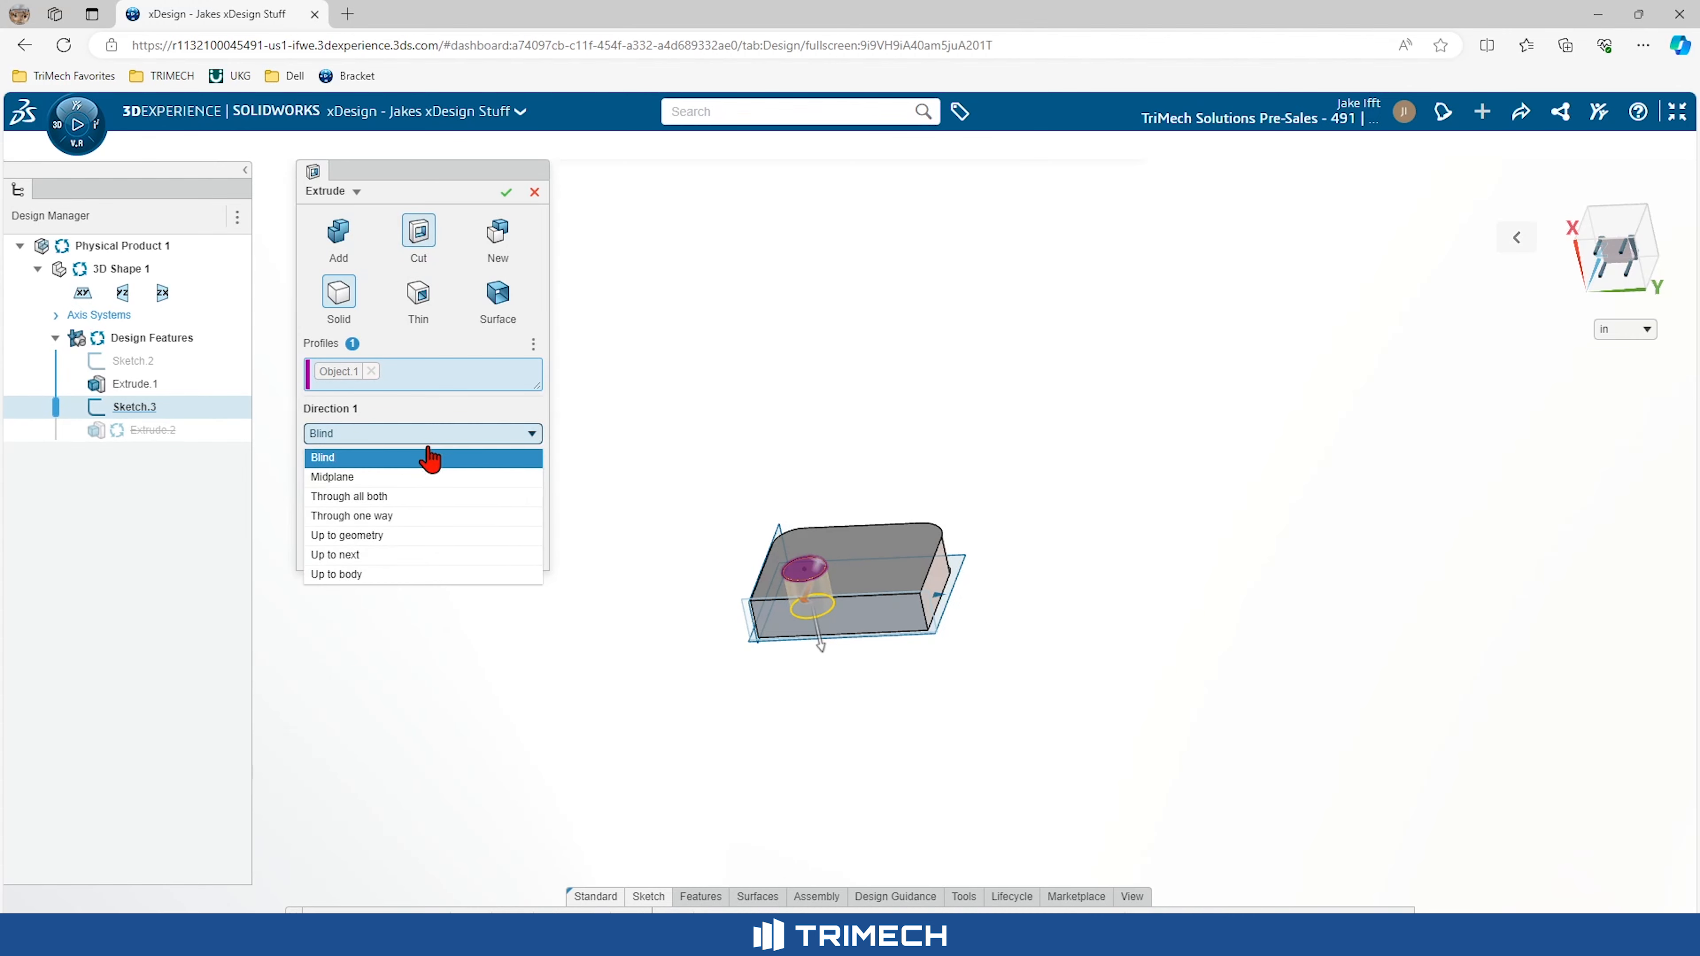
pyautogui.click(401, 516)
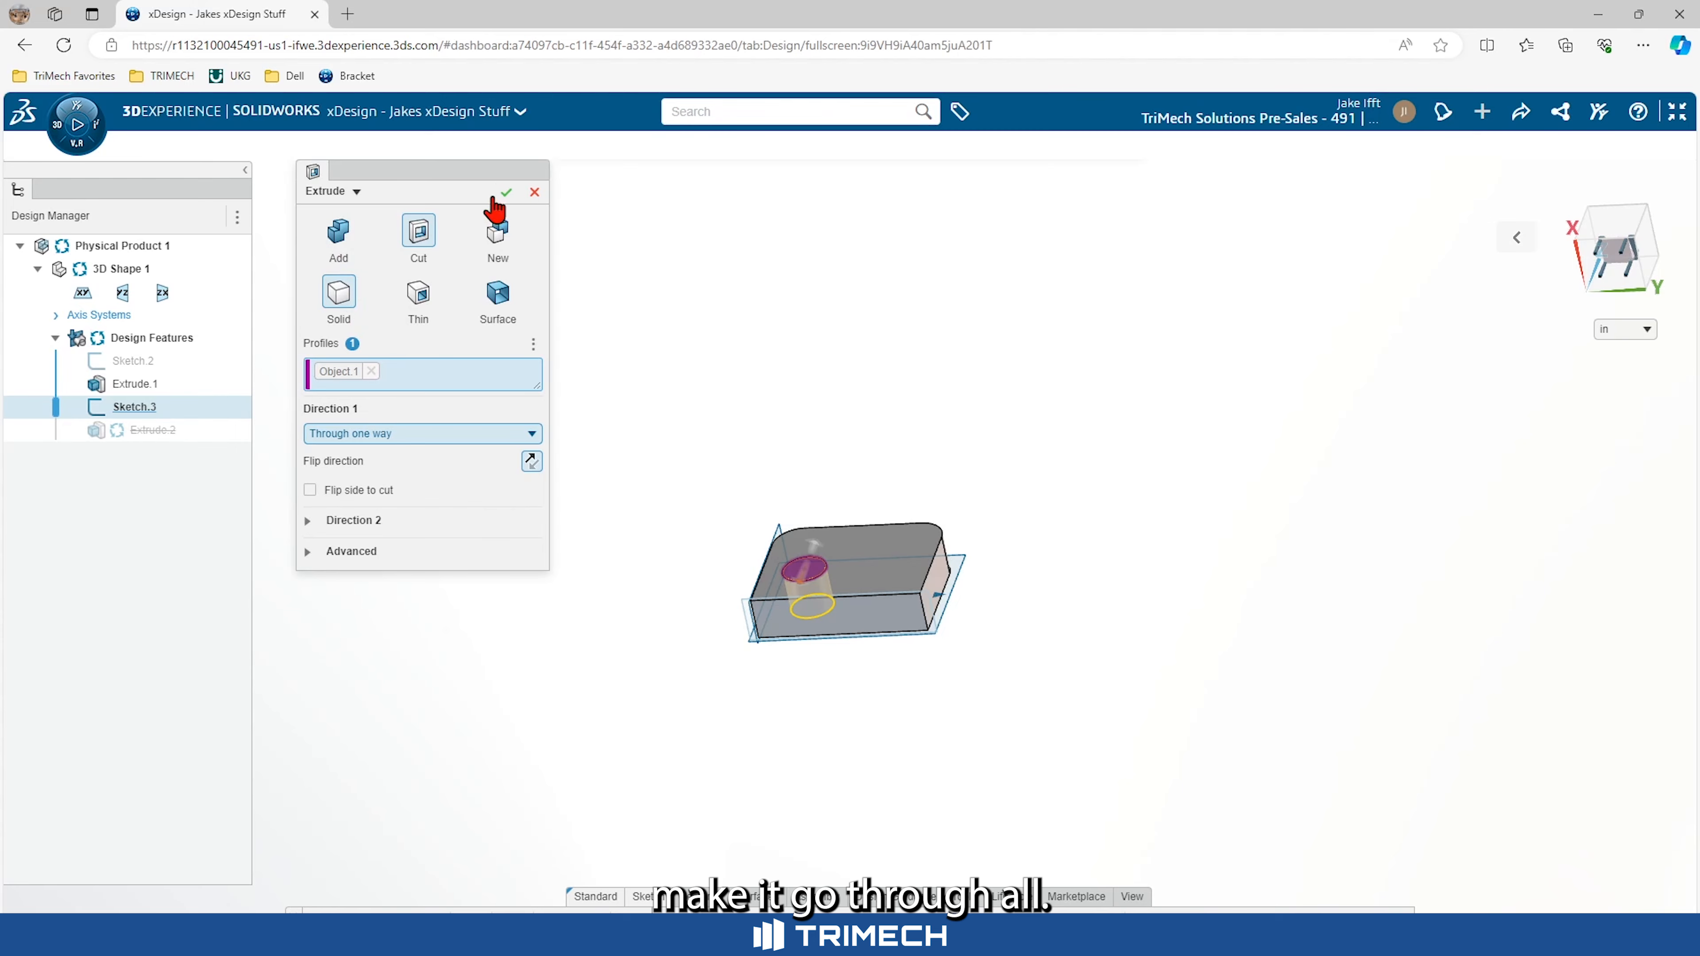
pyautogui.press('Return')
pyautogui.moveTo(714, 524); pyautogui.dragTo(803, 586, button='middle')
pyautogui.scroll(1, 798, 576)
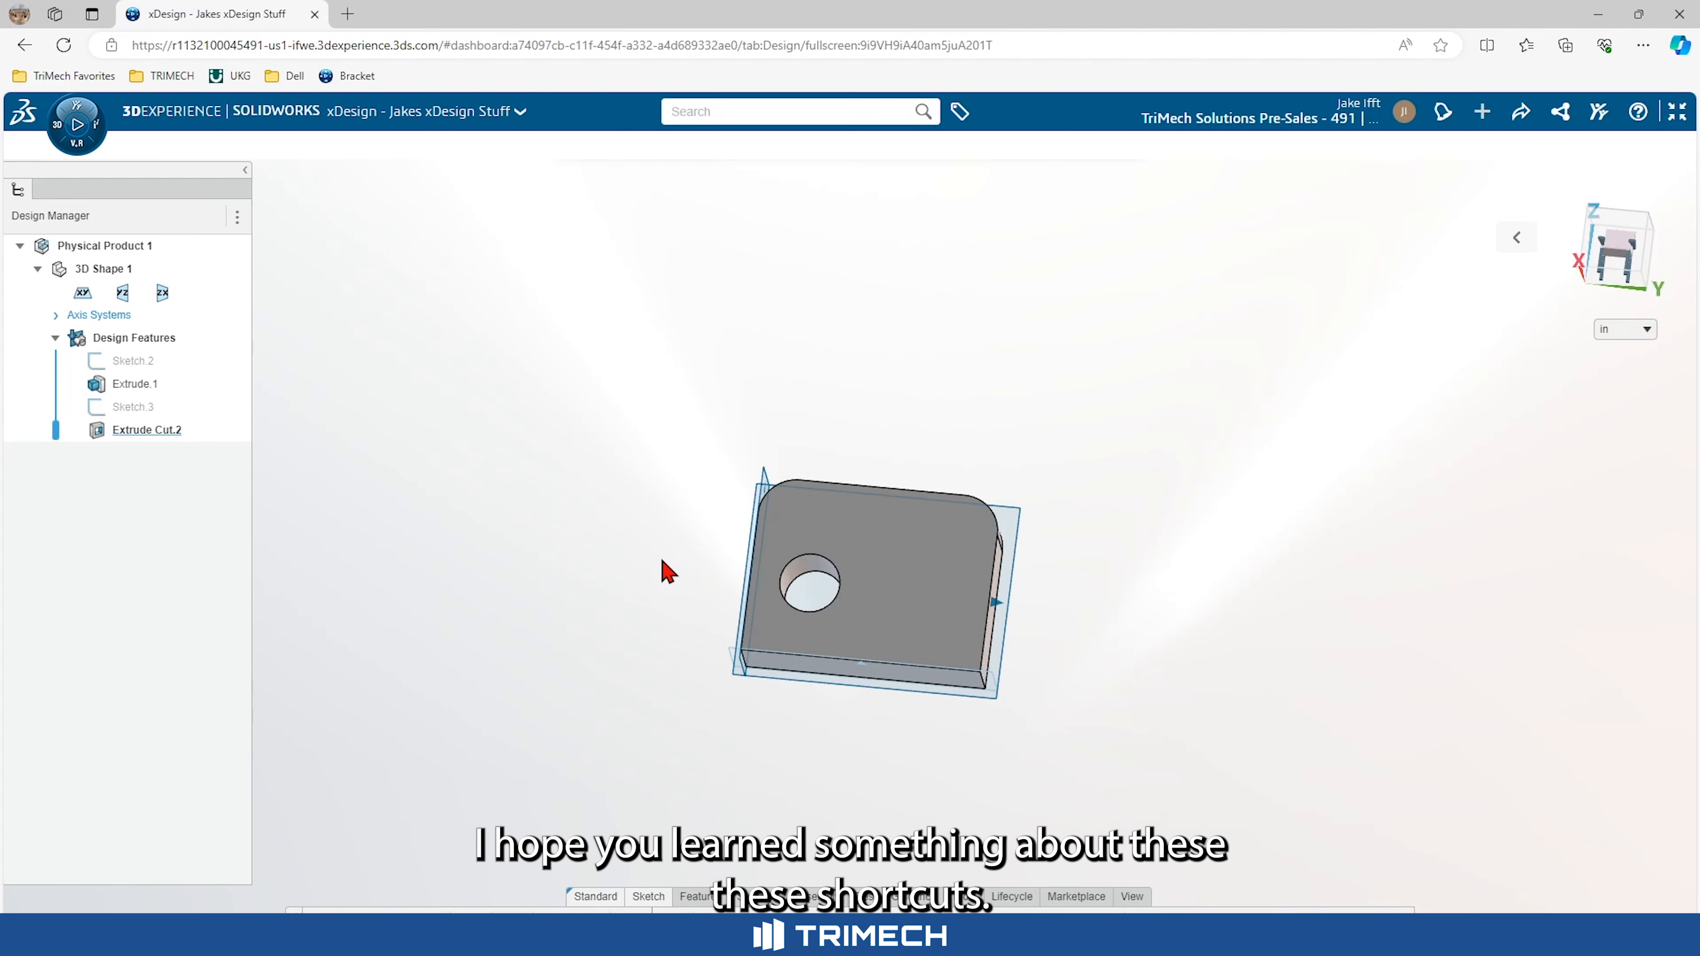
# Switch from xDesign to the xShape app with the current part
pyautogui.press('x')
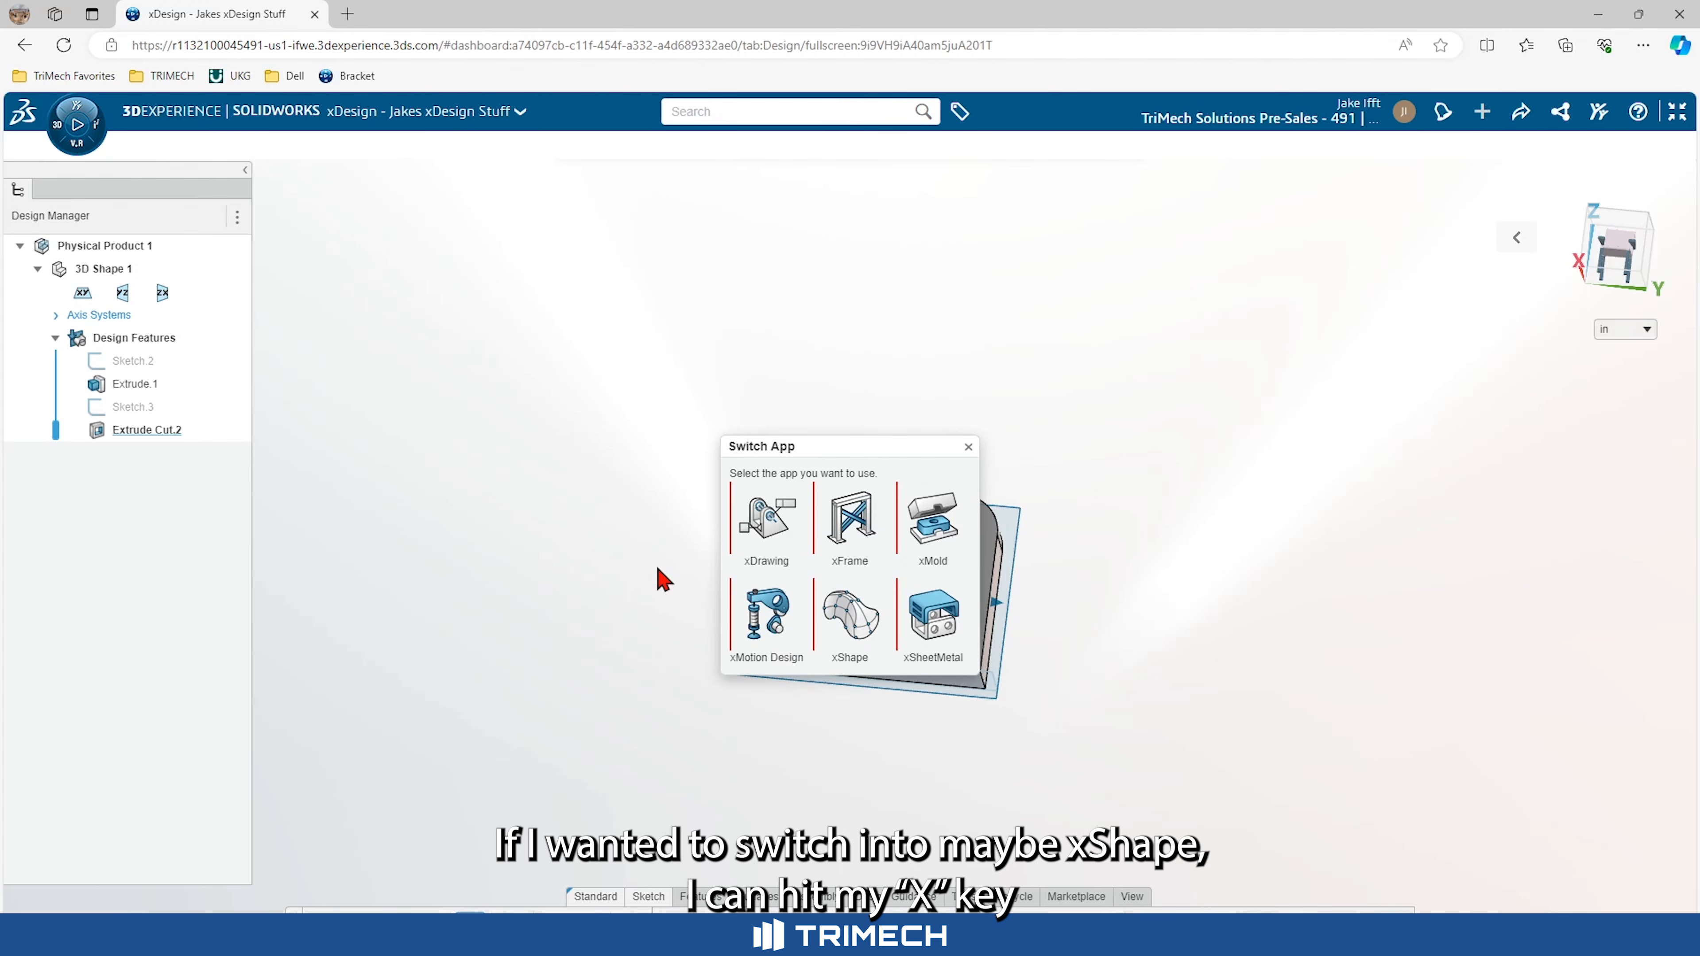
pyautogui.click(851, 620)
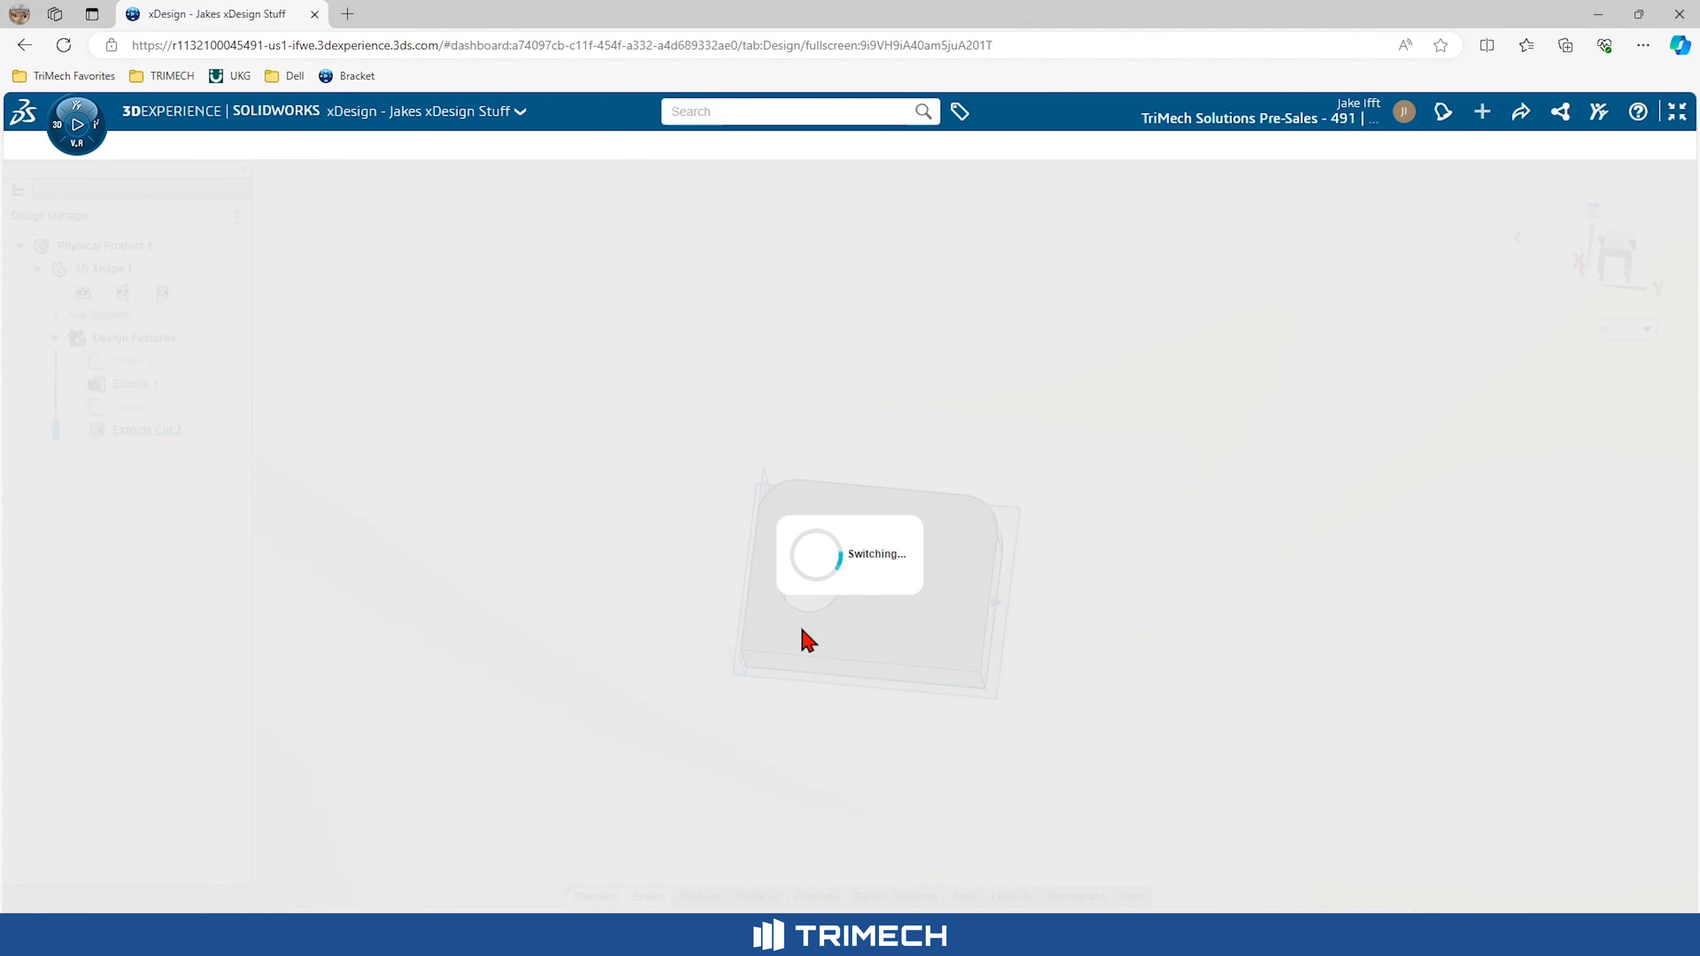